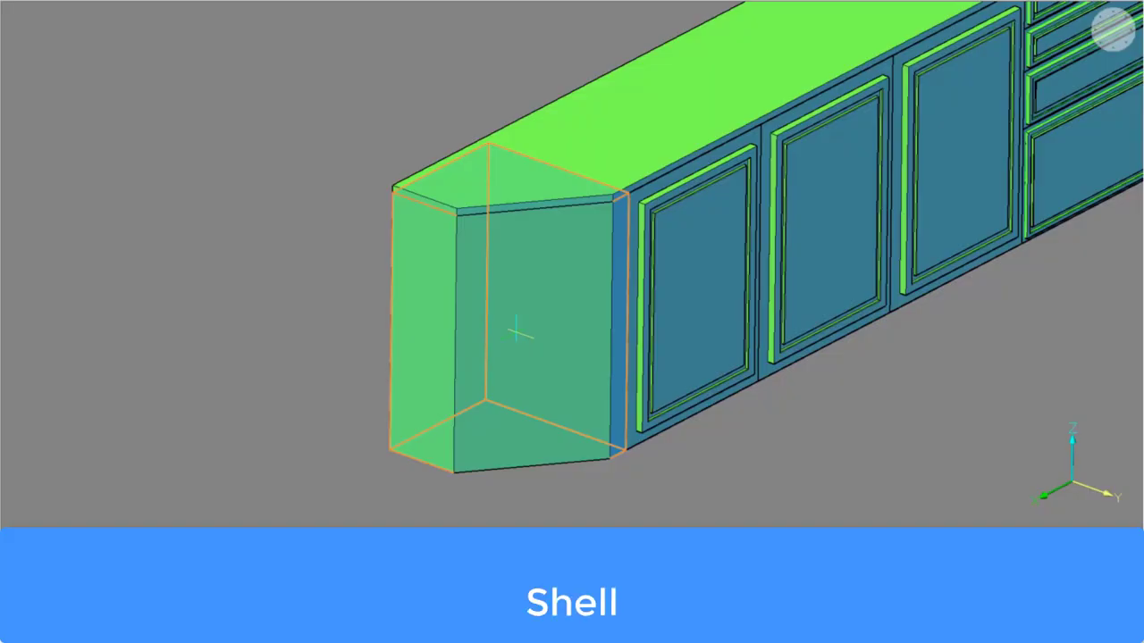
{"action": "left_click", "coordinate": [518, 332]}
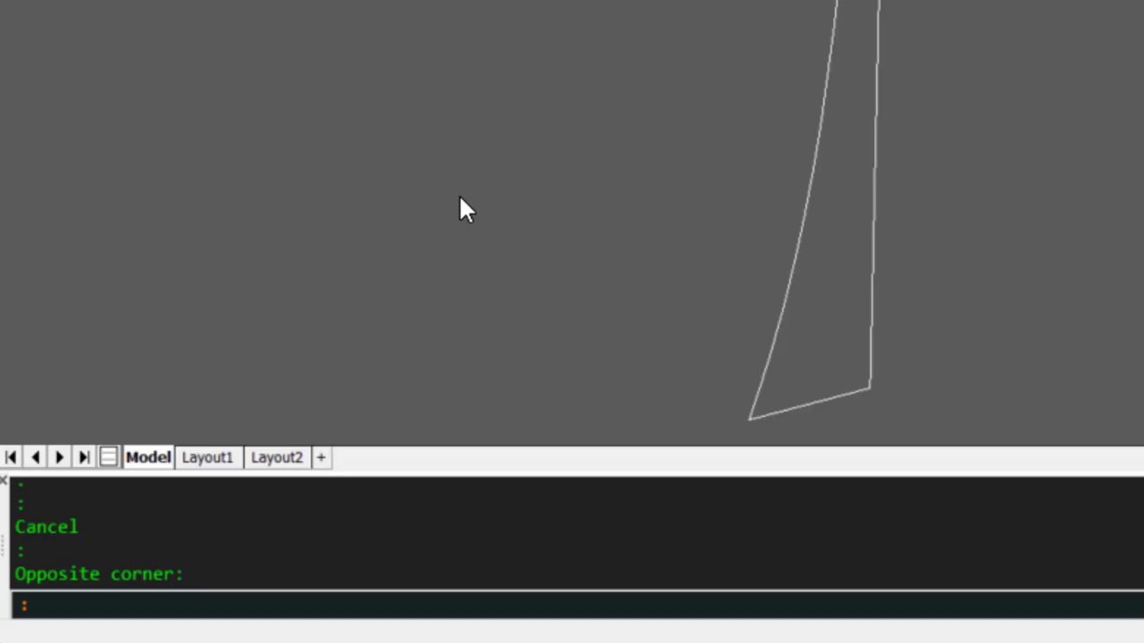
- Revolve the closed pedestal profile a full turn around the vertical axis line to create a solid sink pedestal
{"action": "type", "text": "e"}
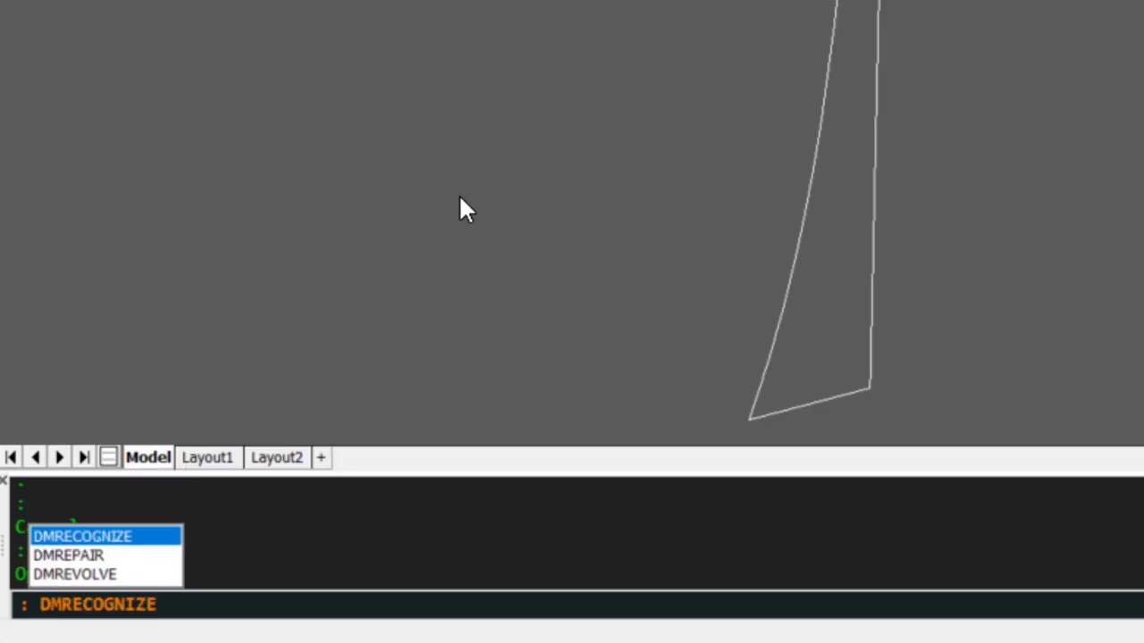
{"action": "key", "text": "Down"}
{"action": "key", "text": "Down"}
{"action": "key", "text": "Return"}
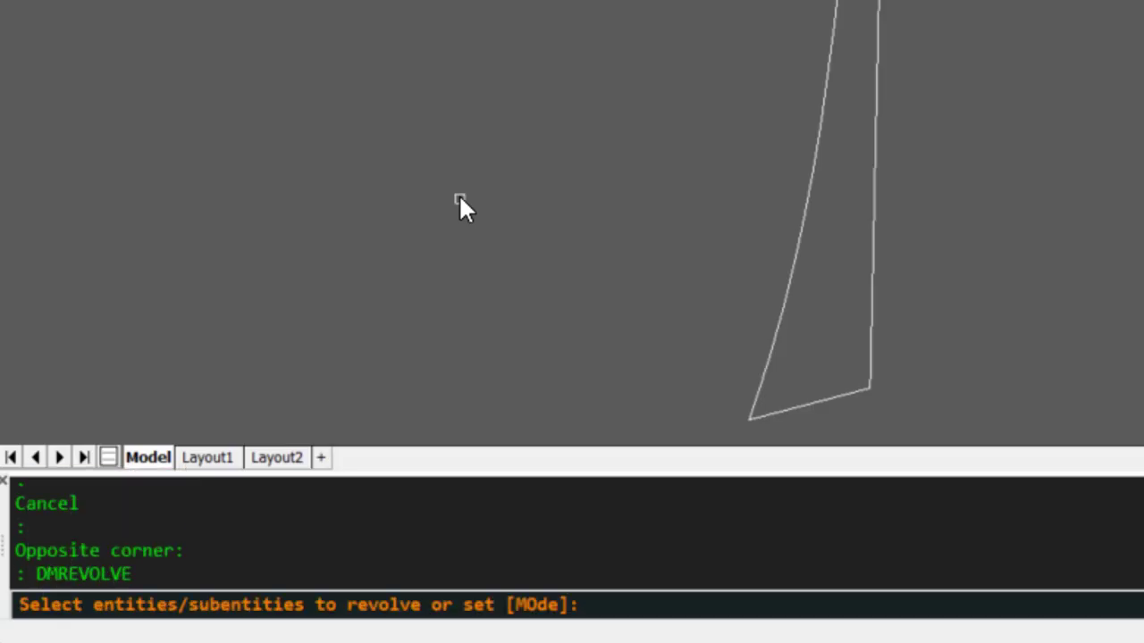
{"action": "key", "text": "Return"}
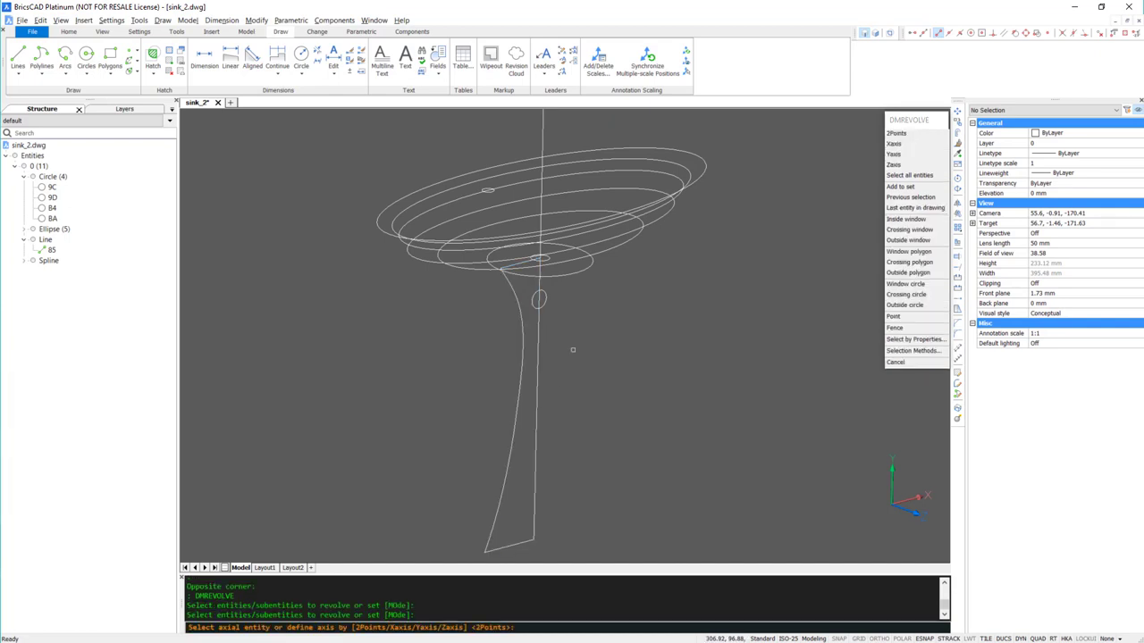
{"action": "left_click", "coordinate": [540, 224]}
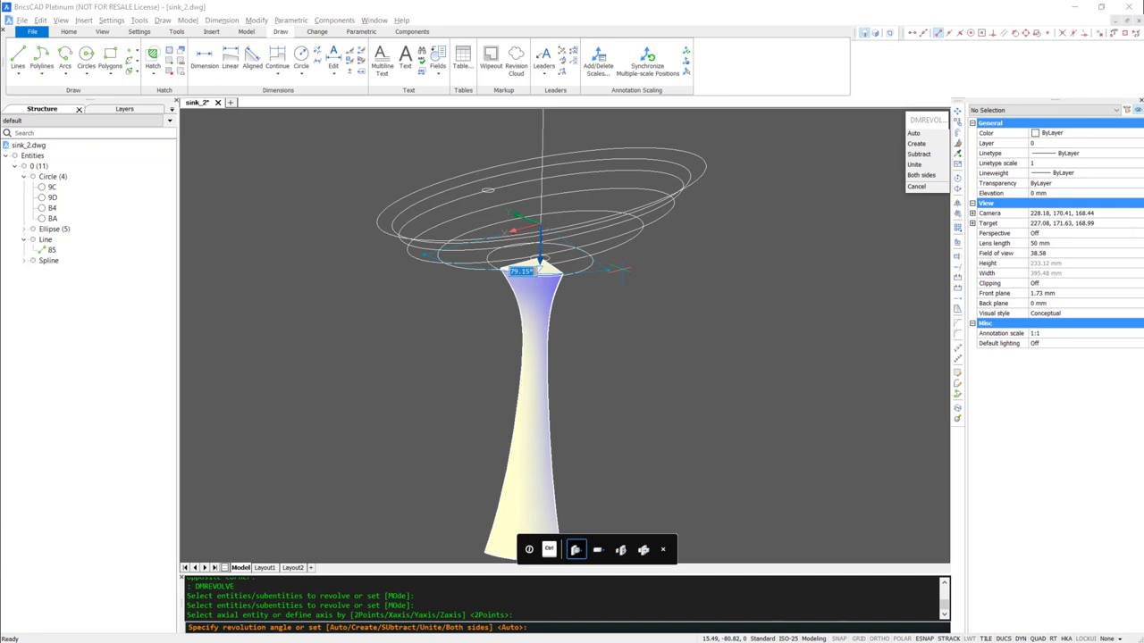
{"action": "key", "text": "Return"}
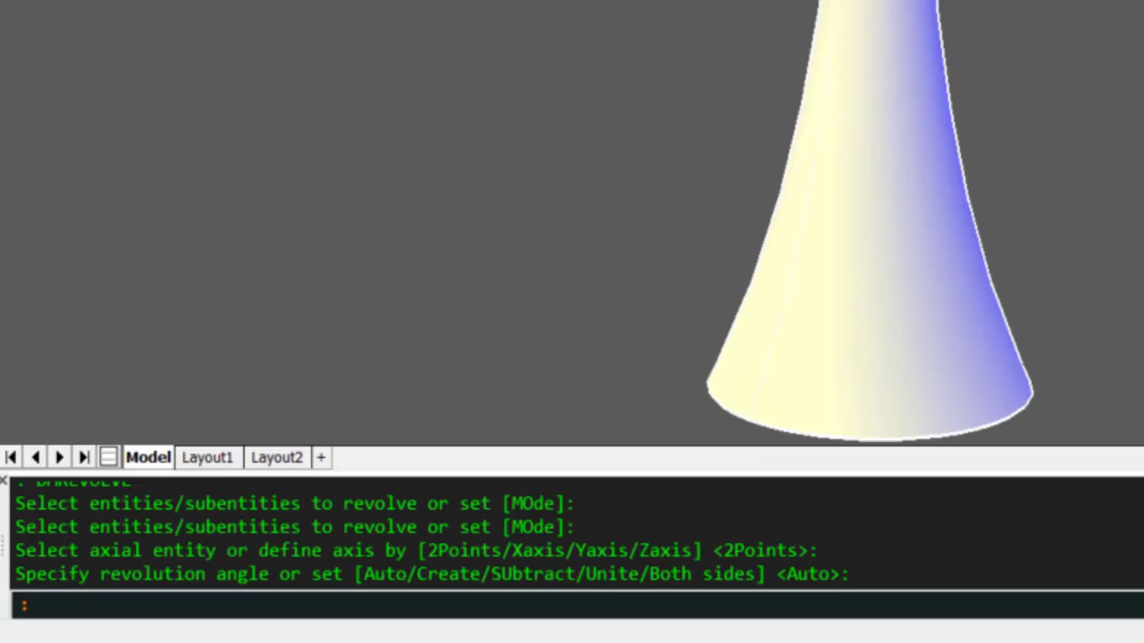
- Shell the pedestal solid with an offset distance of 0.5, removing its top and bottom faces
{"action": "type", "text": "SOLIDEDIT"}
{"action": "key", "text": "Return"}
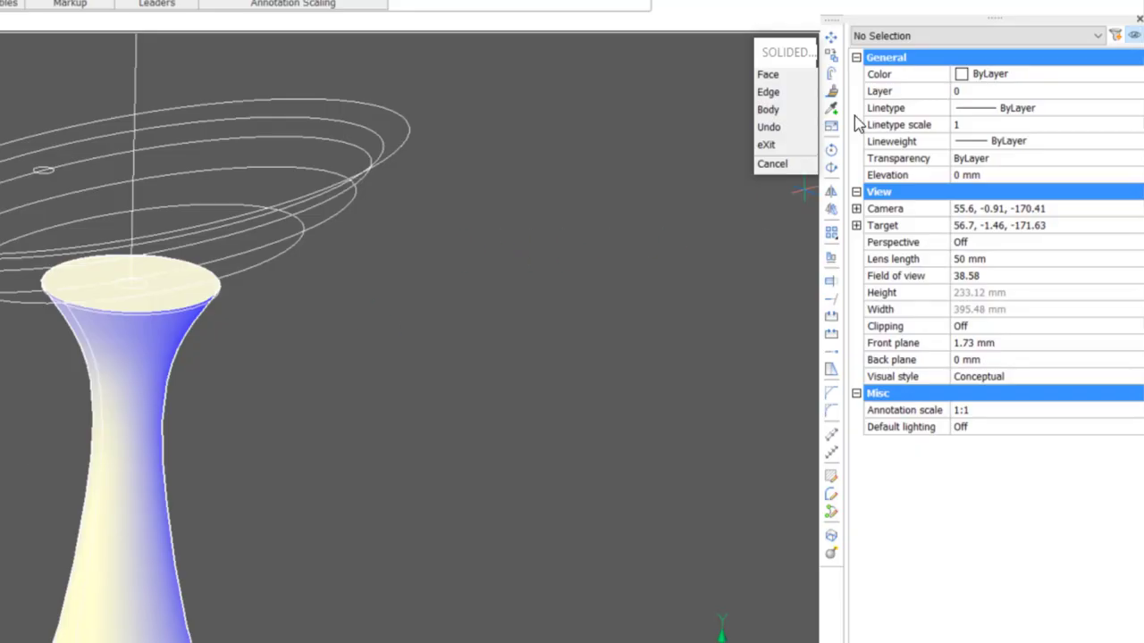
{"action": "left_click", "coordinate": [782, 111]}
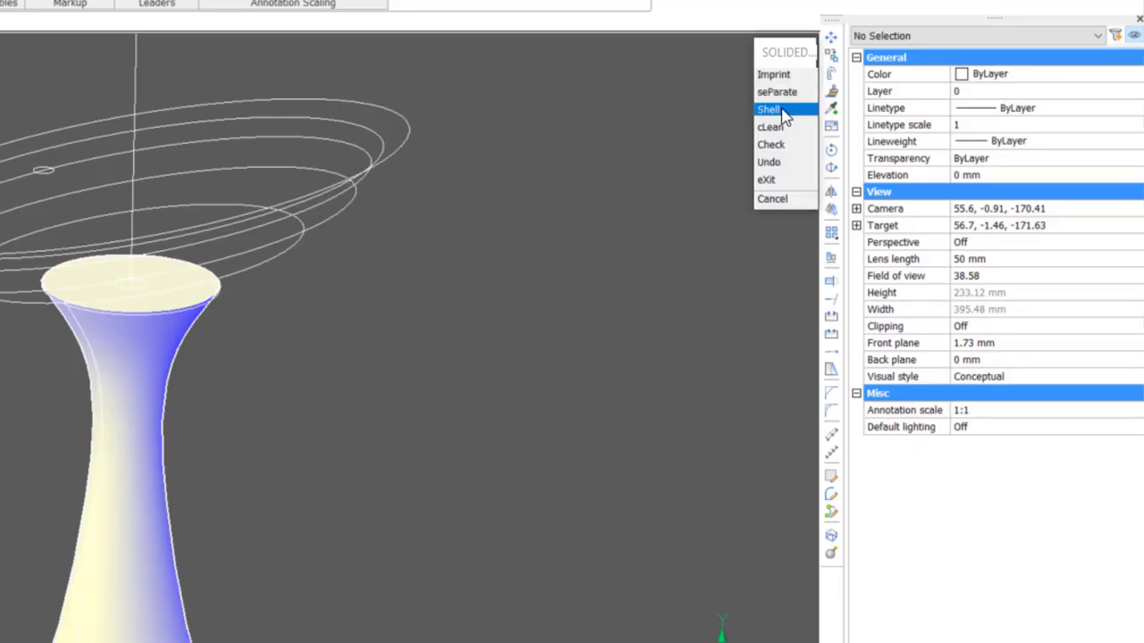
{"action": "left_click", "coordinate": [782, 110]}
{"action": "left_click", "coordinate": [145, 483]}
{"action": "left_click", "coordinate": [550, 267]}
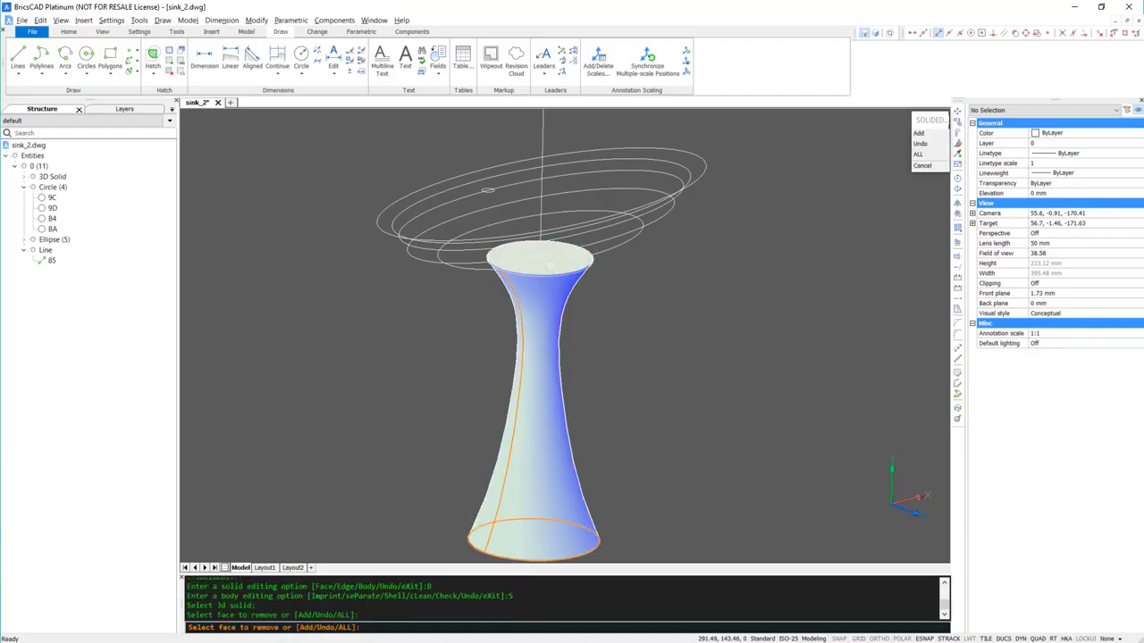
{"action": "middle_click_drag", "start_coordinate": [561, 459], "coordinate": [567, 501], "text": "shift"}
{"action": "left_click", "coordinate": [567, 501]}
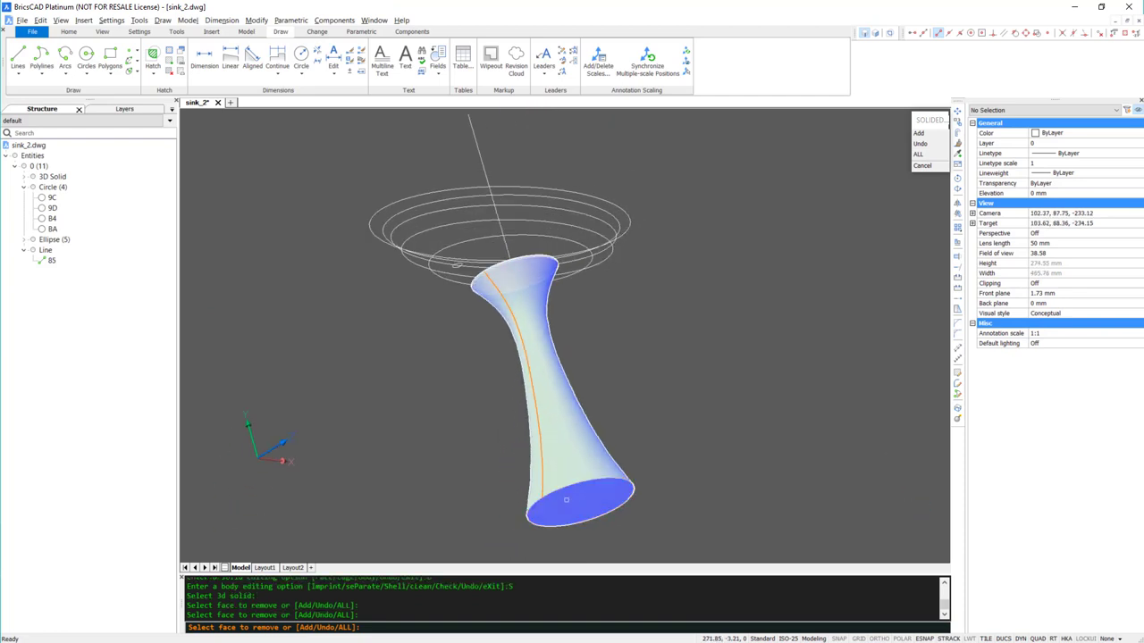
{"action": "key", "text": "Return"}
{"action": "type", "text": "0."}
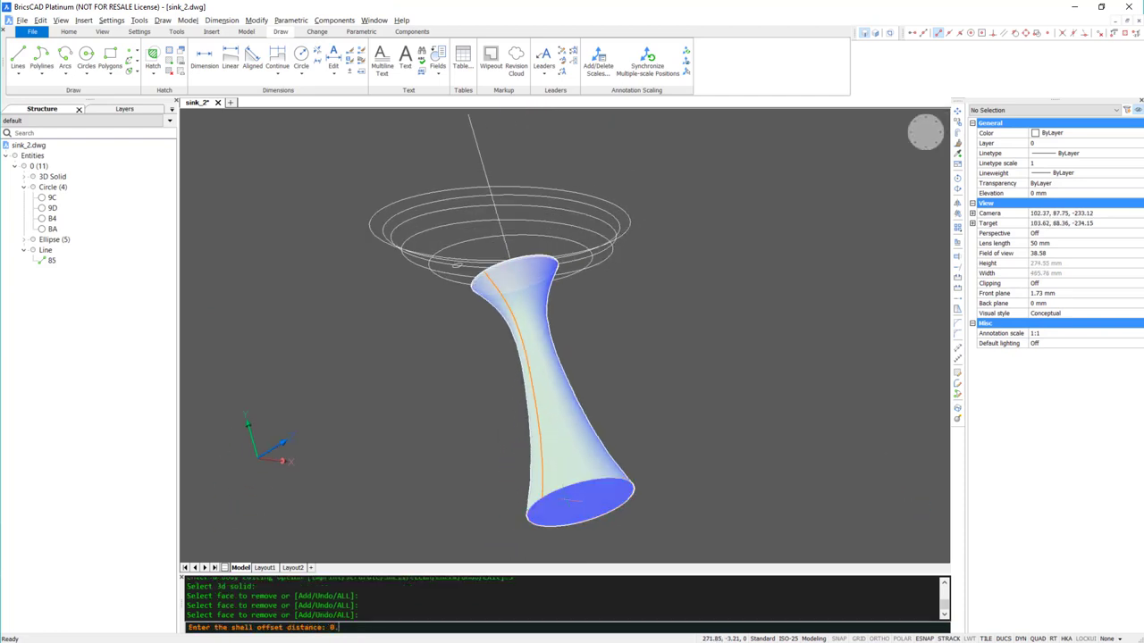
{"action": "type", "text": "5"}
{"action": "key", "text": "Return"}
{"action": "middle_click_drag", "start_coordinate": [597, 495], "coordinate": [717, 364], "text": "shift"}
{"action": "key", "text": "Return"}
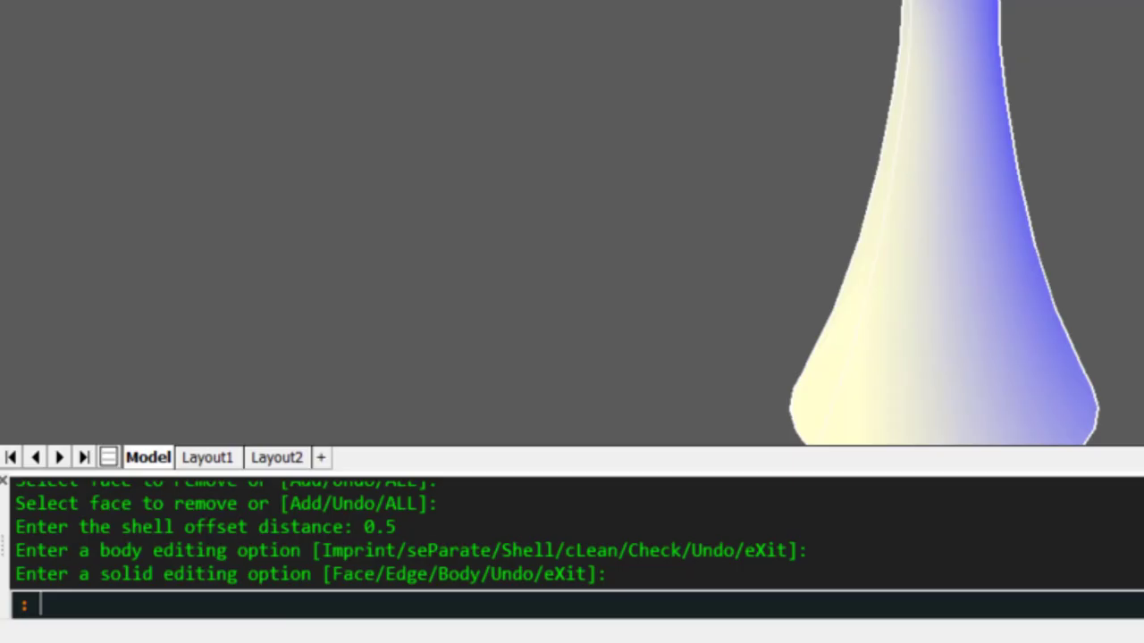
- Loft the sink bowl from the circle at the pedestal's top through the five ellipses in ascending order, using cross sections only
{"action": "key", "text": "Return"}
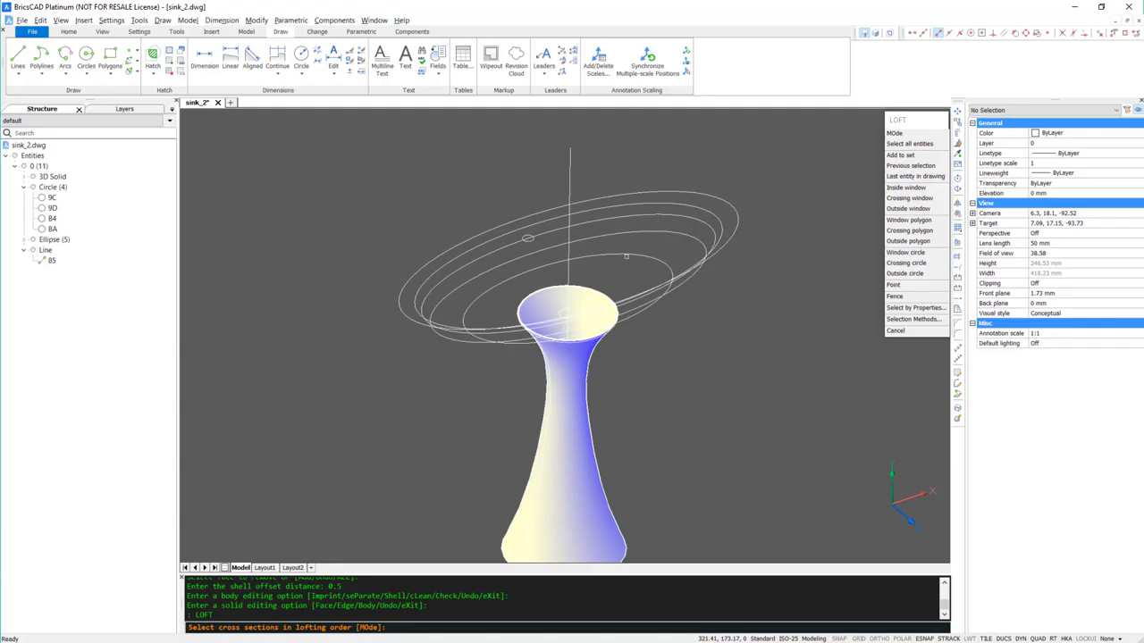
{"action": "left_click", "coordinate": [636, 254]}
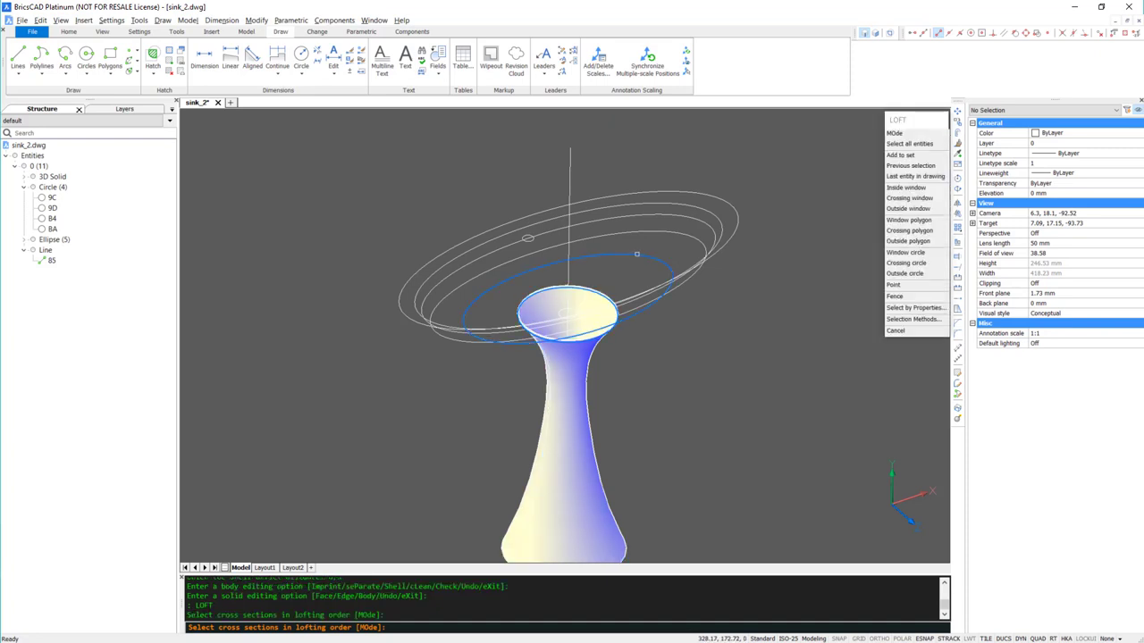
{"action": "left_click", "coordinate": [639, 256]}
{"action": "left_click", "coordinate": [666, 234]}
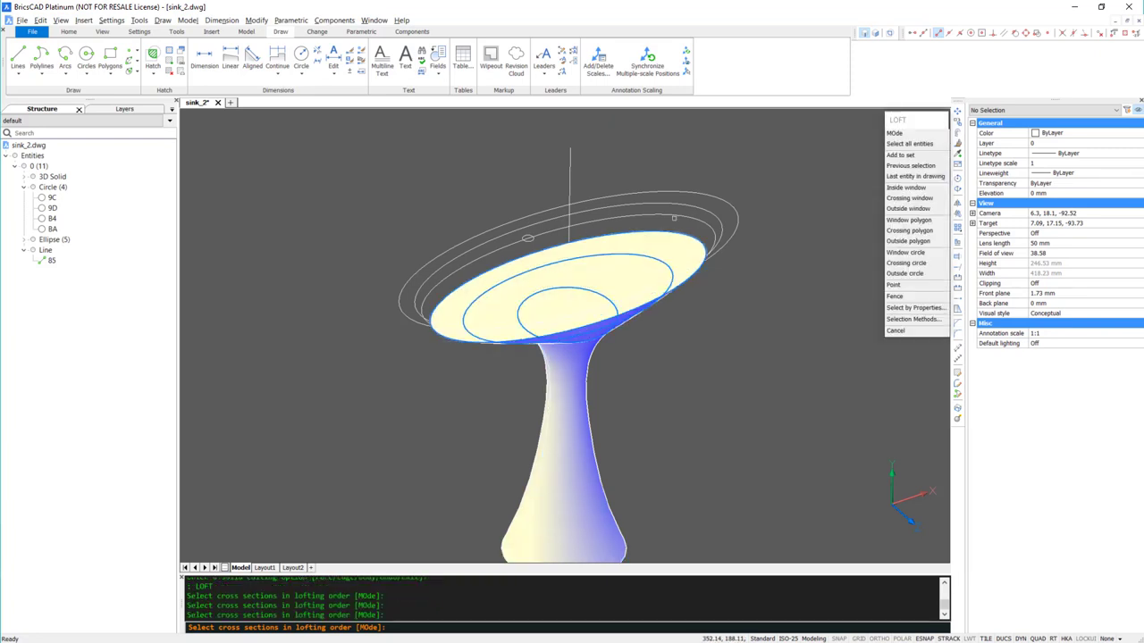
{"action": "left_click", "coordinate": [680, 206]}
{"action": "left_click", "coordinate": [686, 192]}
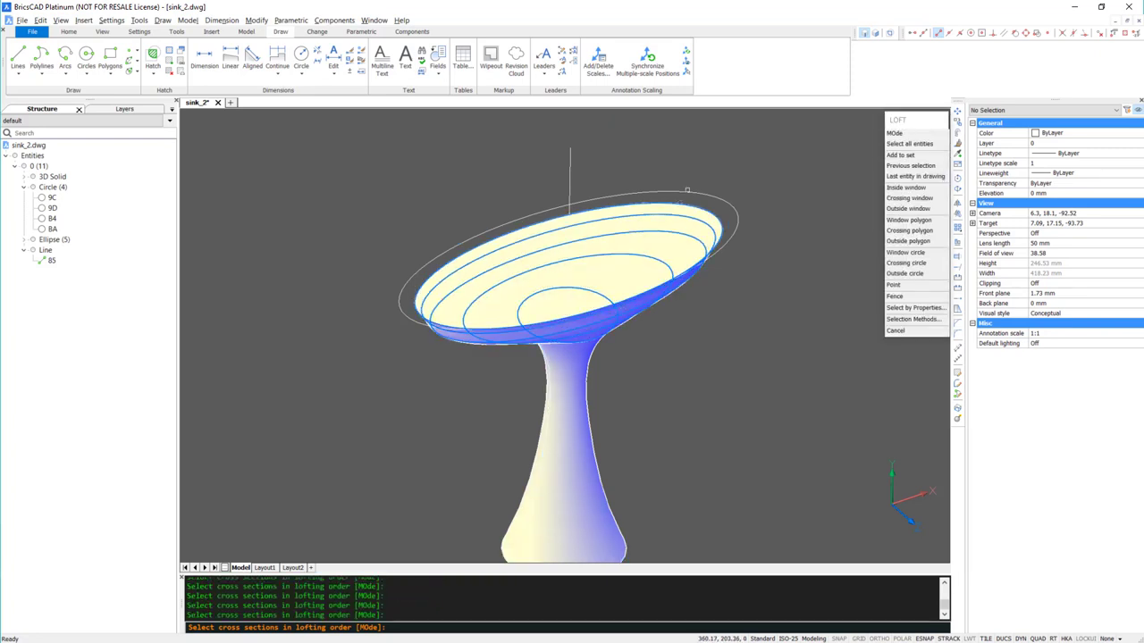
{"action": "right_click", "coordinate": [925, 132]}
{"action": "key", "text": "Return"}
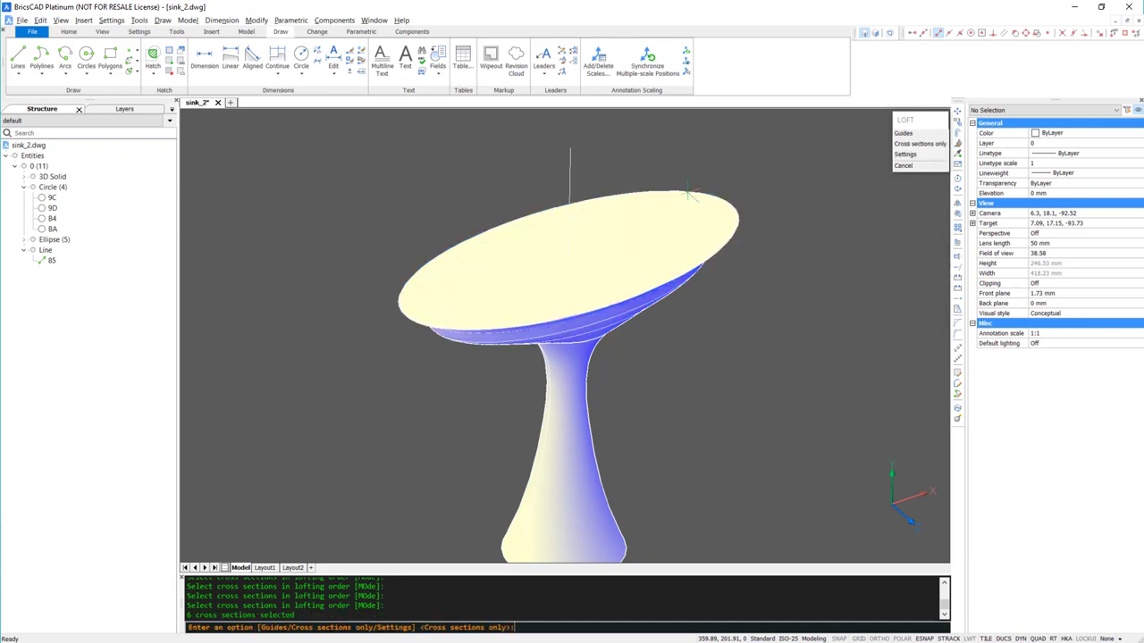
- Shell the lofted bowl solid with an offset distance of 1, removing its top face
{"action": "type", "text": "s"}
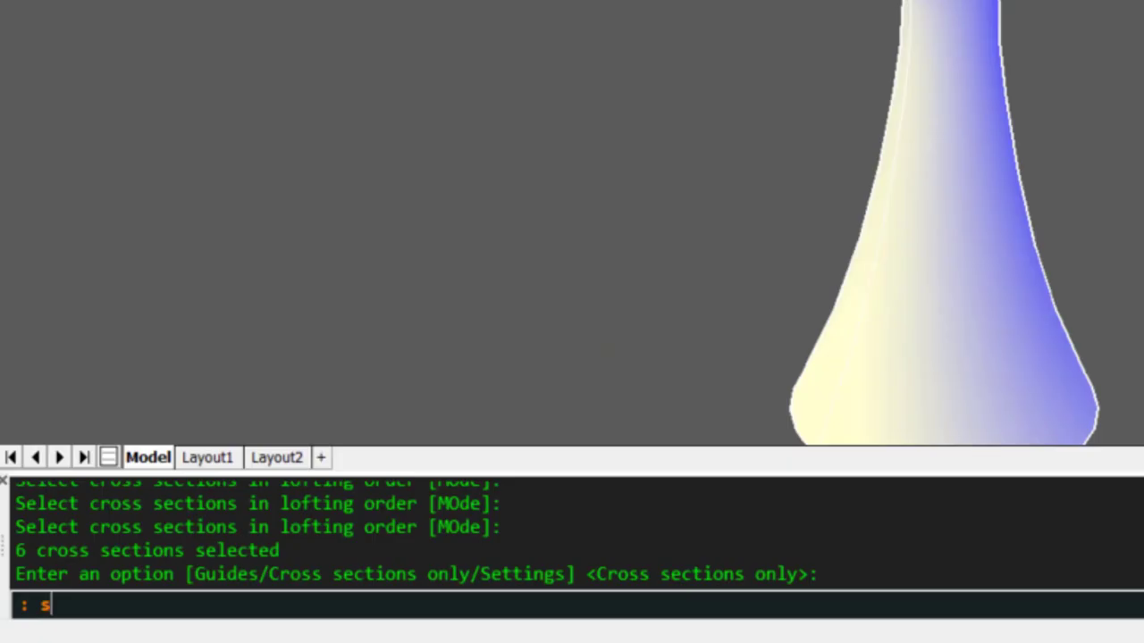
{"action": "key", "text": "Return"}
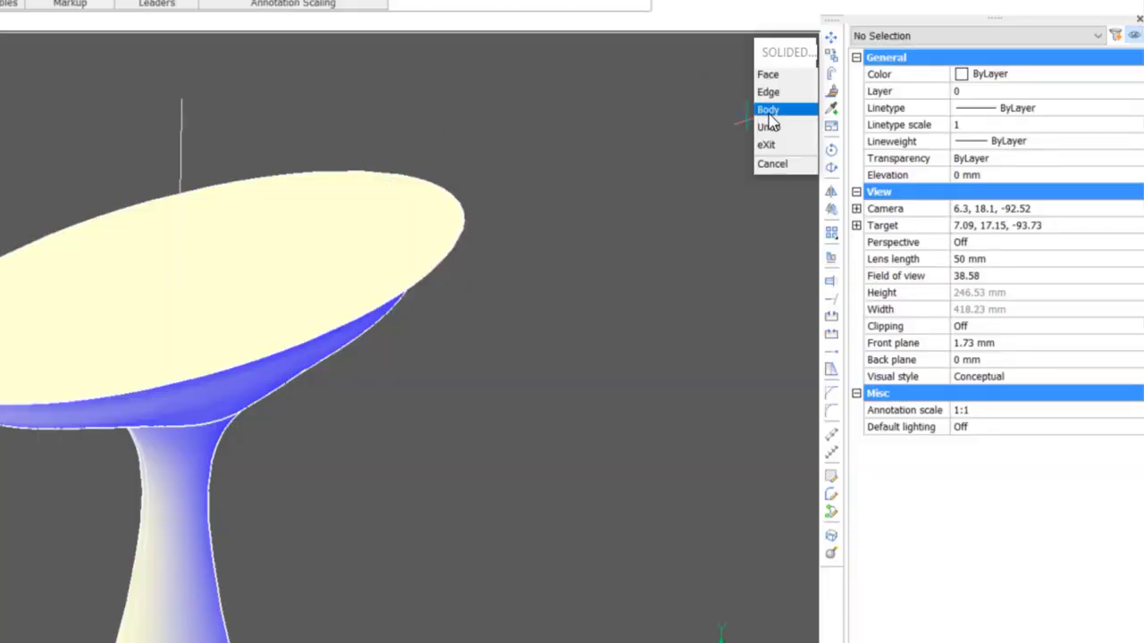
{"action": "left_click", "coordinate": [768, 112]}
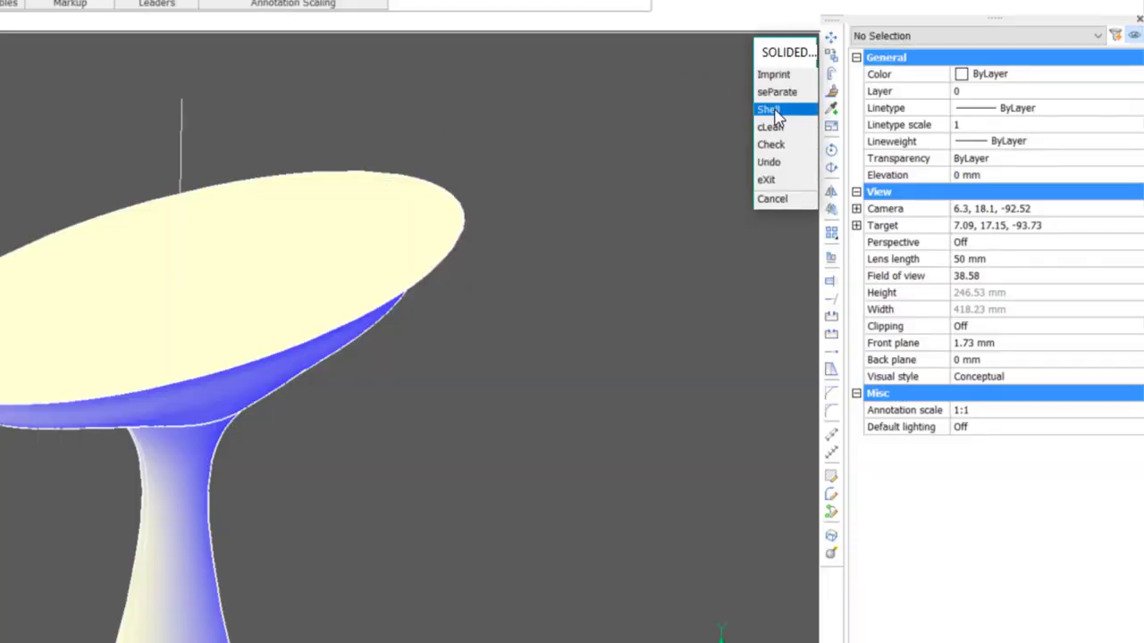
{"action": "left_click", "coordinate": [774, 109]}
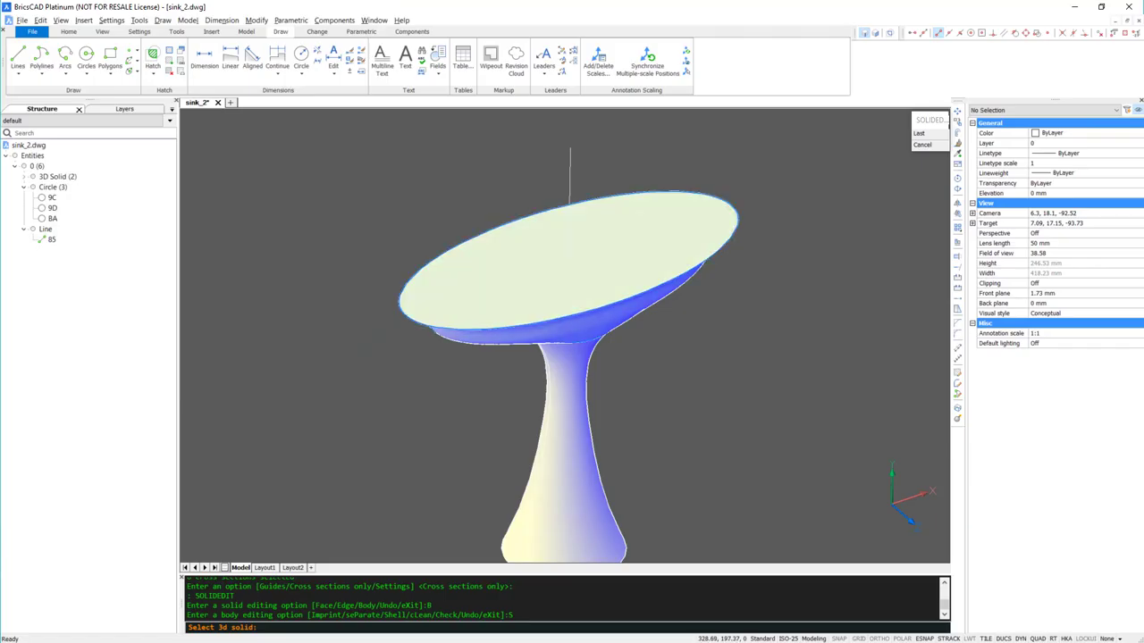
{"action": "left_click", "coordinate": [638, 229]}
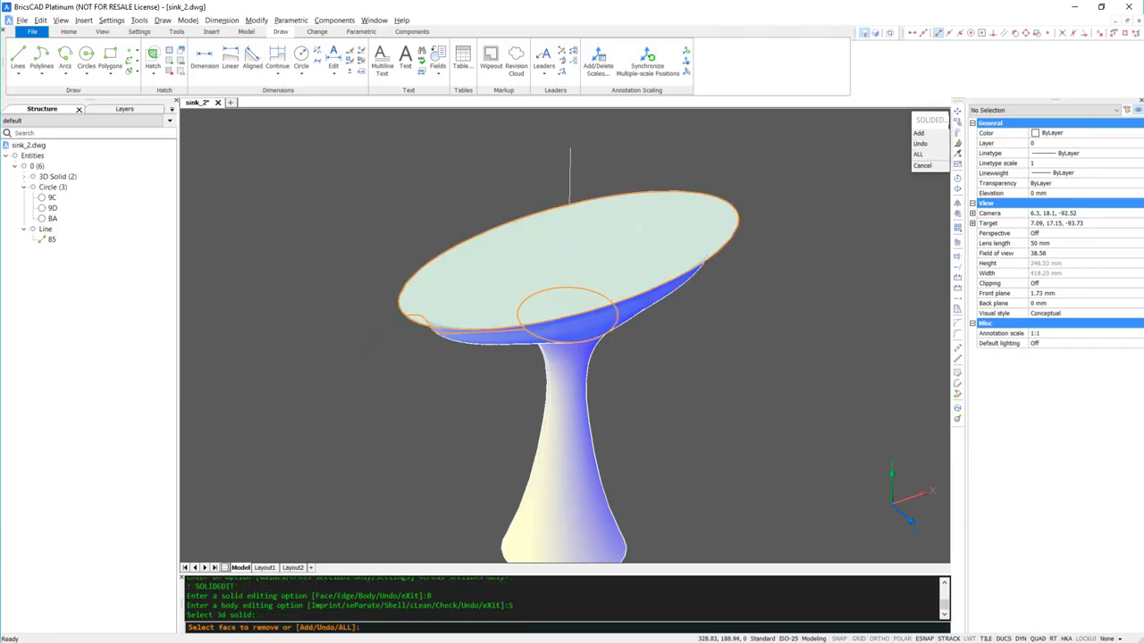
{"action": "left_click", "coordinate": [638, 228]}
{"action": "key", "text": "Return"}
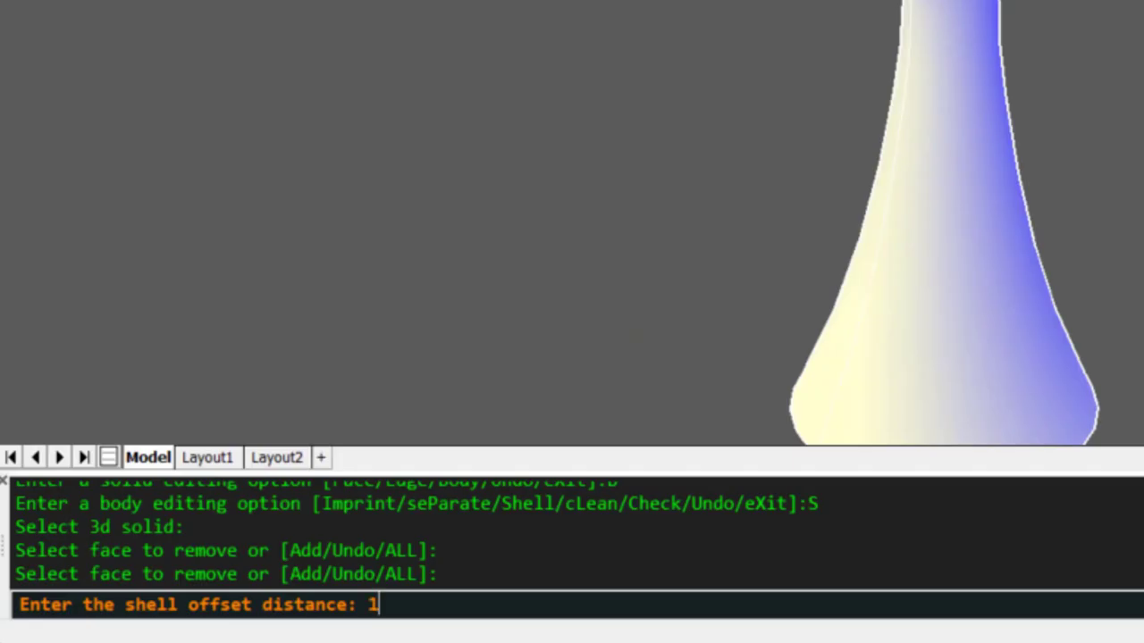
{"action": "key", "text": "Return"}
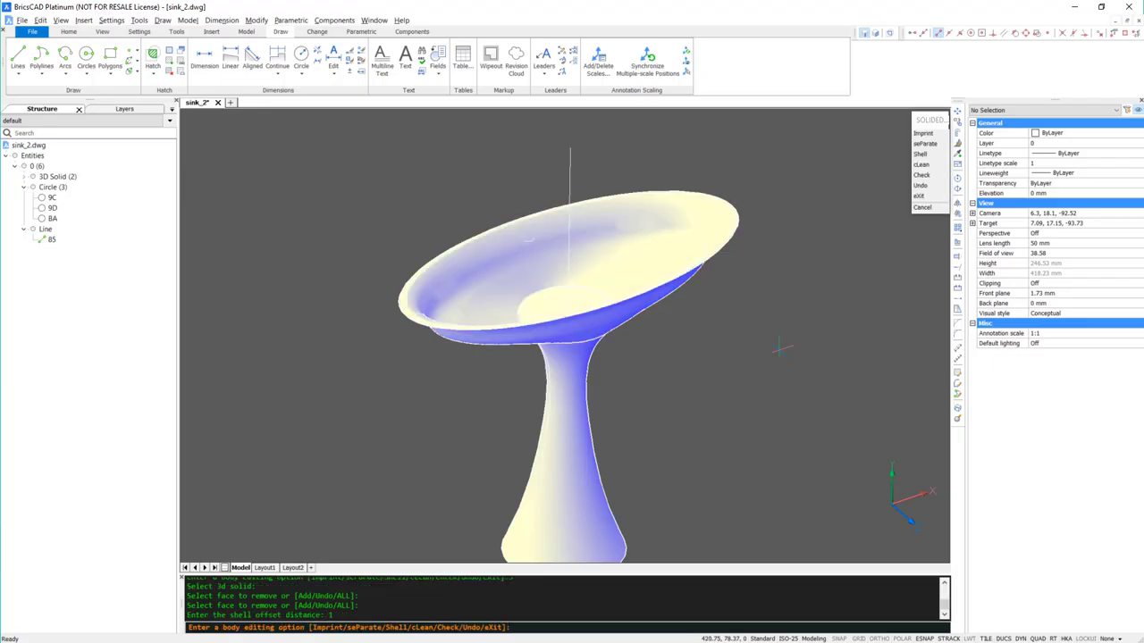
{"action": "key", "text": "Return"}
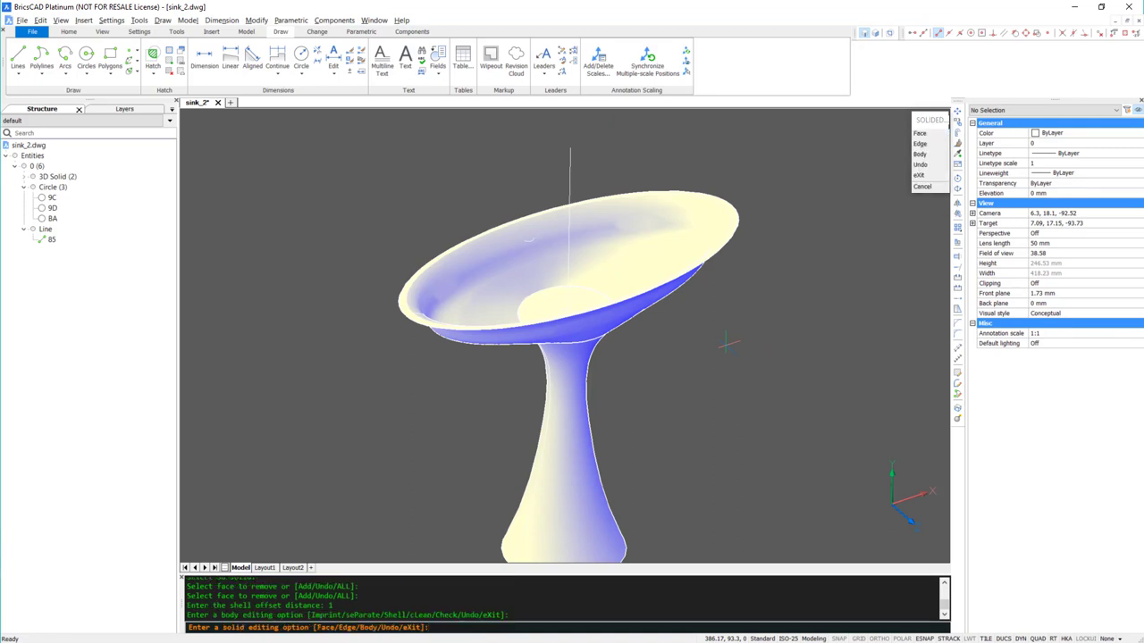
{"action": "key", "text": "Return"}
- Extrude the 10 mm diameter circle at the bowl's centre in Subtract mode to cut the drain hole
{"action": "scroll", "coordinate": [585, 405], "scroll_direction": "up", "scroll_amount": 3}
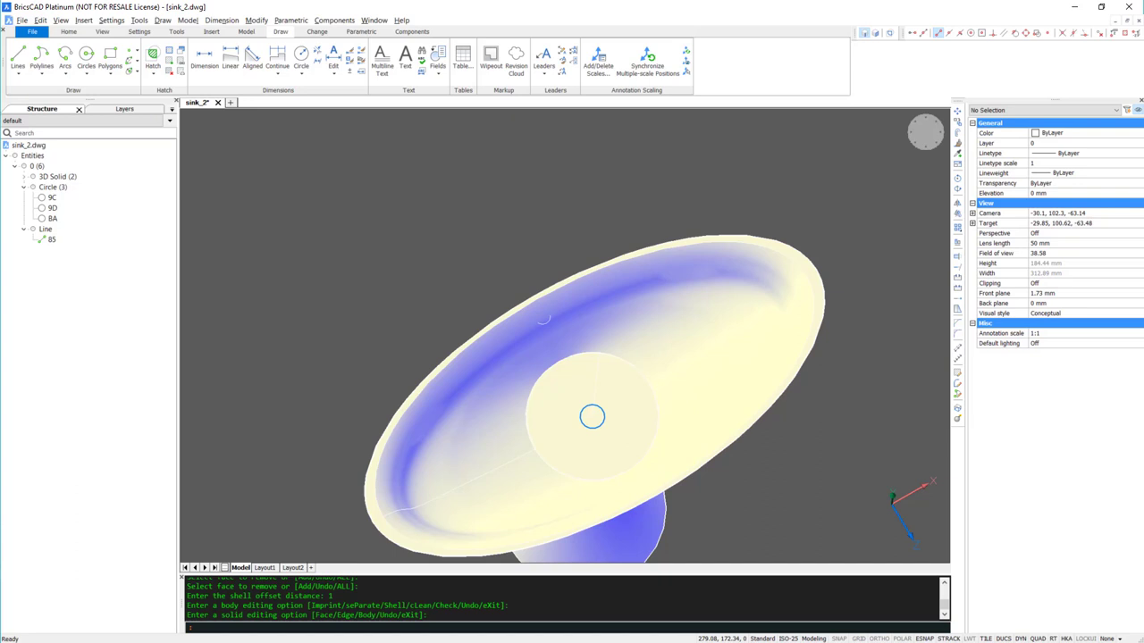
{"action": "left_click", "coordinate": [591, 416]}
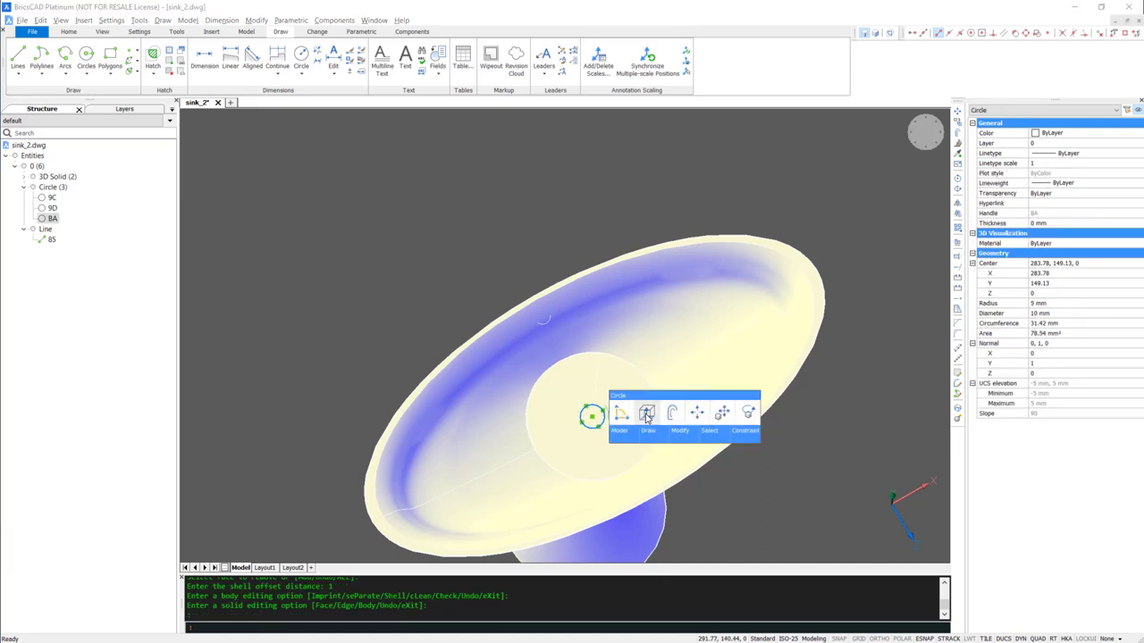
{"action": "left_click", "coordinate": [647, 413]}
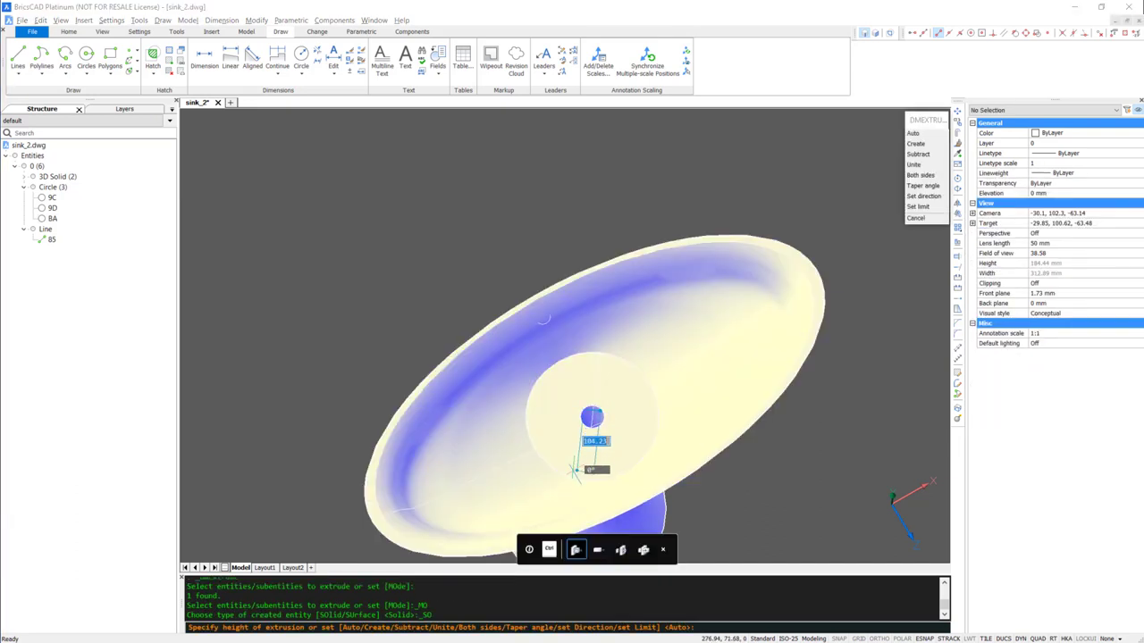
{"action": "key", "text": "ctrl"}
{"action": "key", "text": "ctrl"}
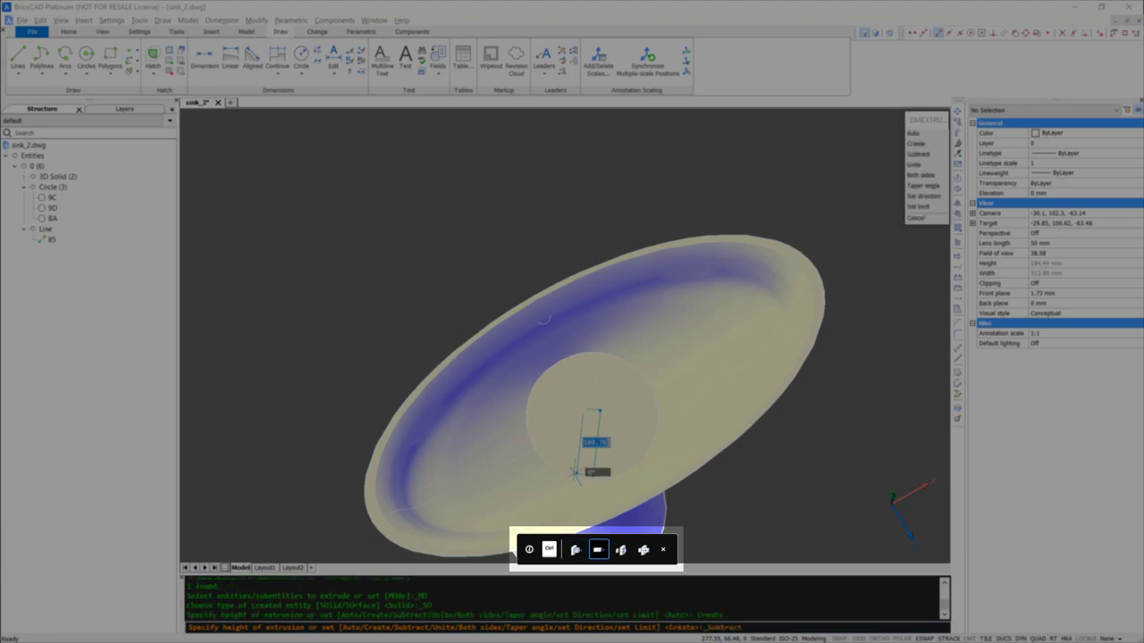
{"action": "left_click", "coordinate": [575, 486]}
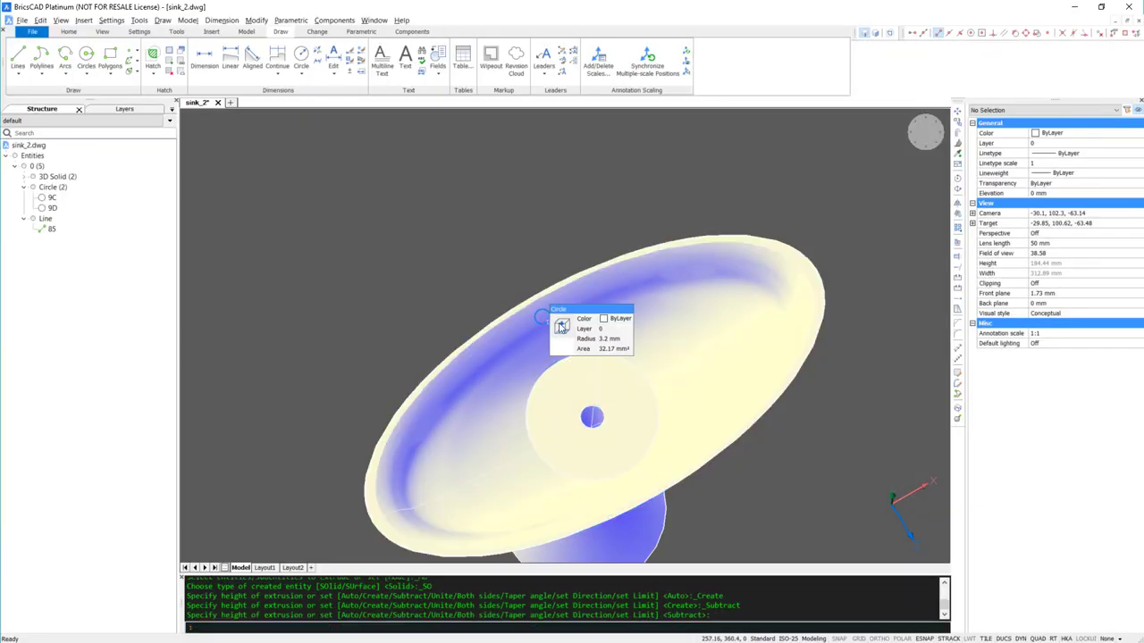
- Extrude the small 3.2 mm radius circle to both sides through the bowl's back wall to cut the tap hole
{"action": "left_click", "coordinate": [540, 339]}
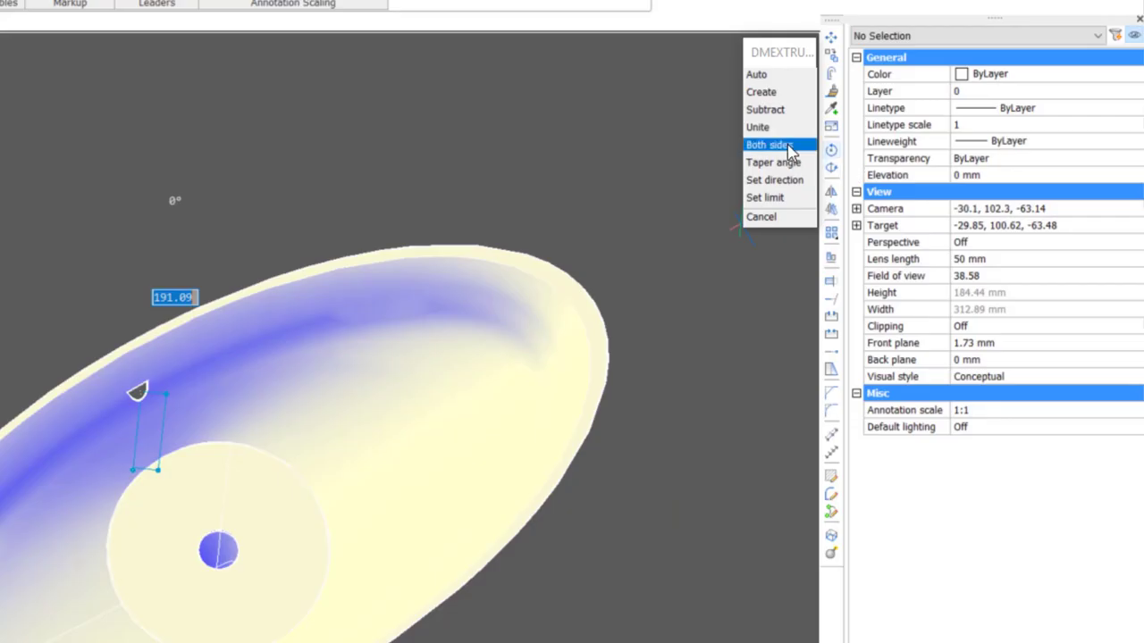
{"action": "left_click", "coordinate": [933, 175]}
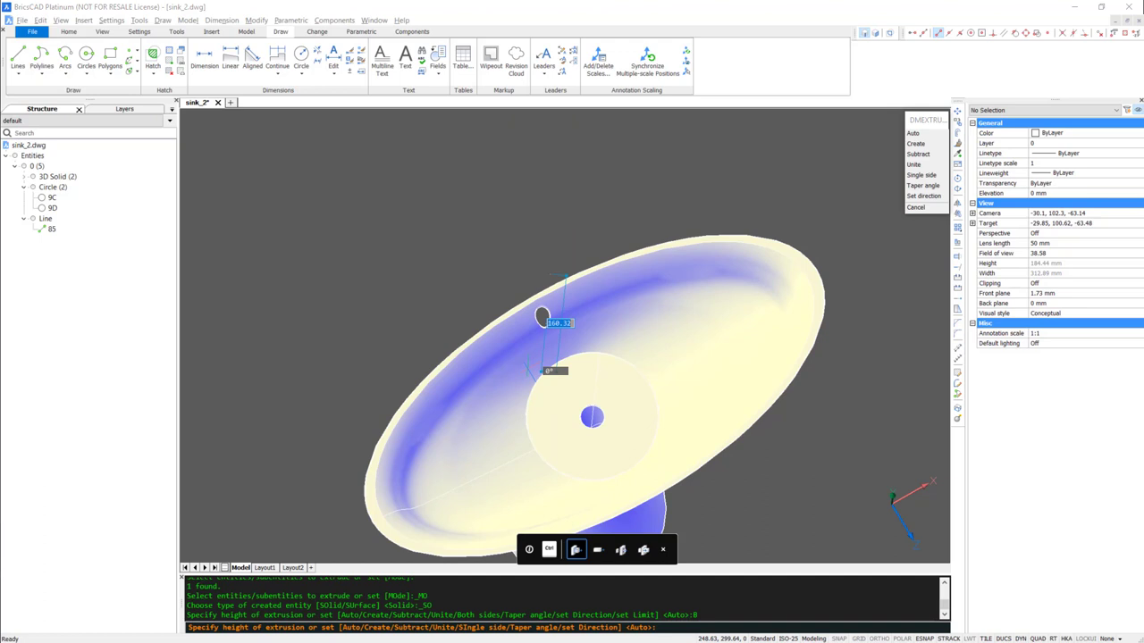
{"action": "left_click", "coordinate": [542, 317]}
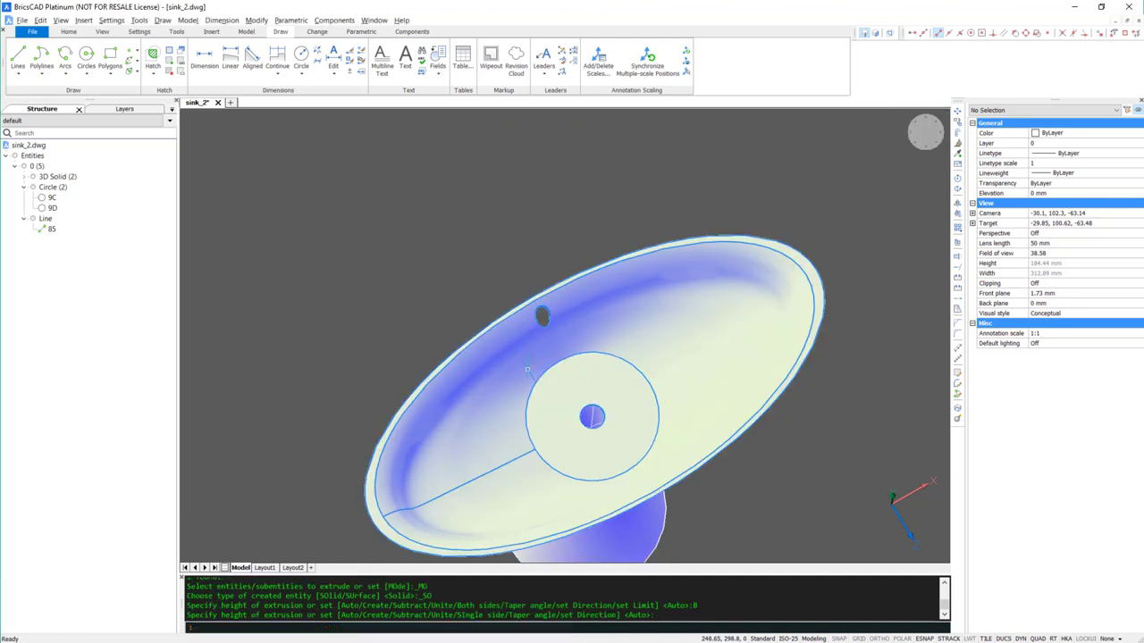
{"action": "middle_click_drag", "start_coordinate": [778, 466], "coordinate": [774, 368], "text": "shift"}
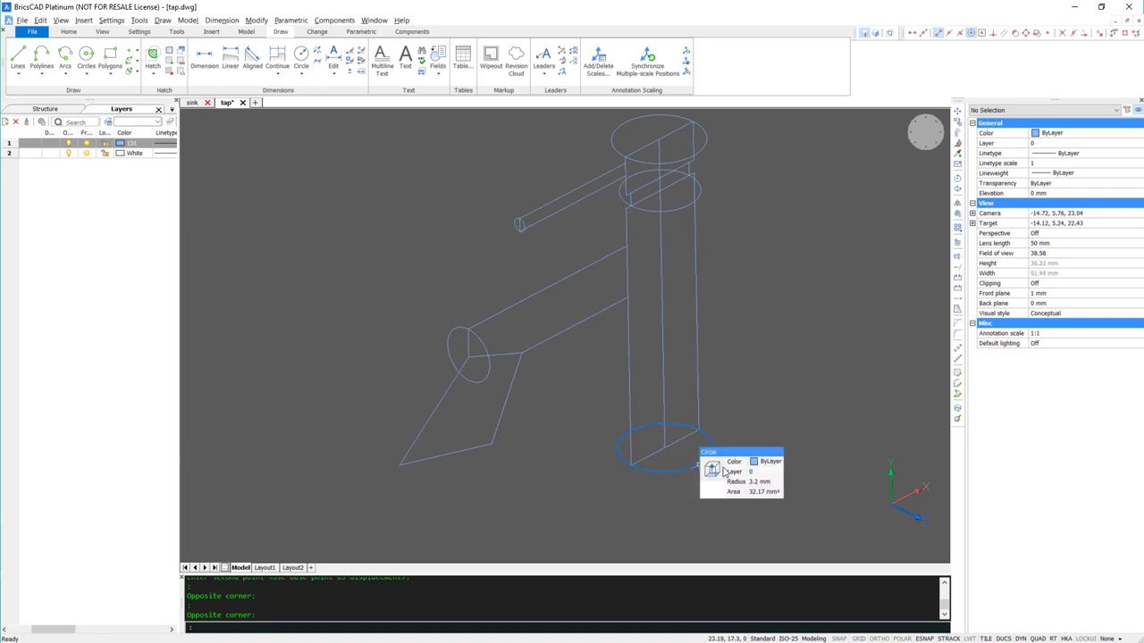
- In tap.dwg, extrude the base circle of the tap body up to the centre of the circle below the cap
{"action": "left_click", "coordinate": [720, 472]}
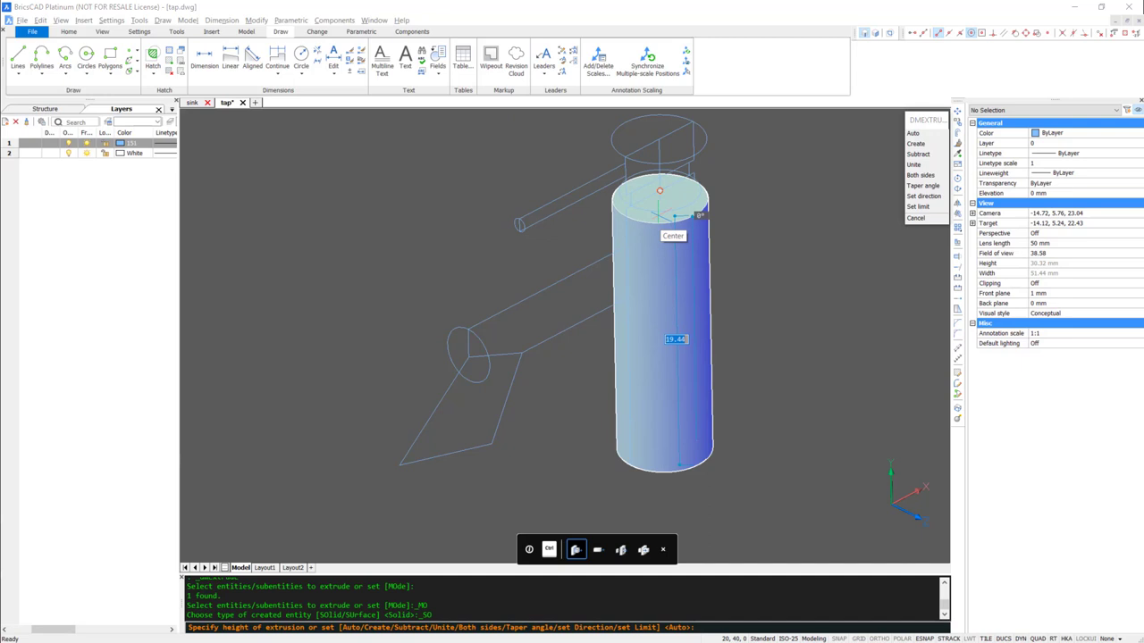
{"action": "left_click", "coordinate": [700, 215]}
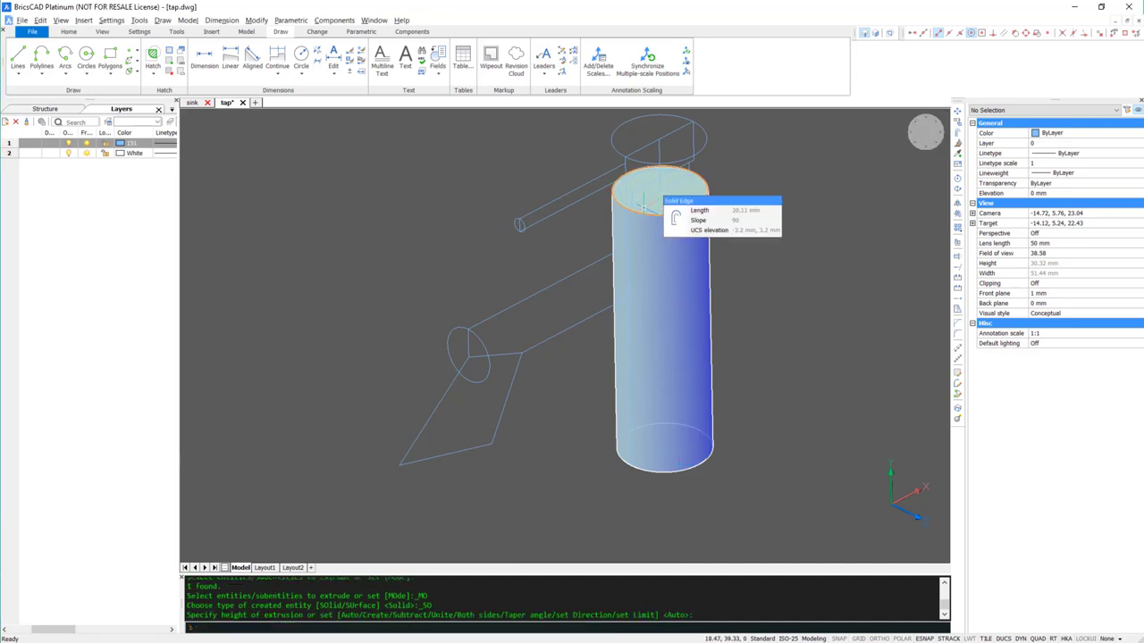
- Extrude the smaller circle on top of the tap body upward to form the neck, snapping its height to a midpoint
{"action": "scroll", "coordinate": [641, 213], "scroll_direction": "up", "scroll_amount": 4}
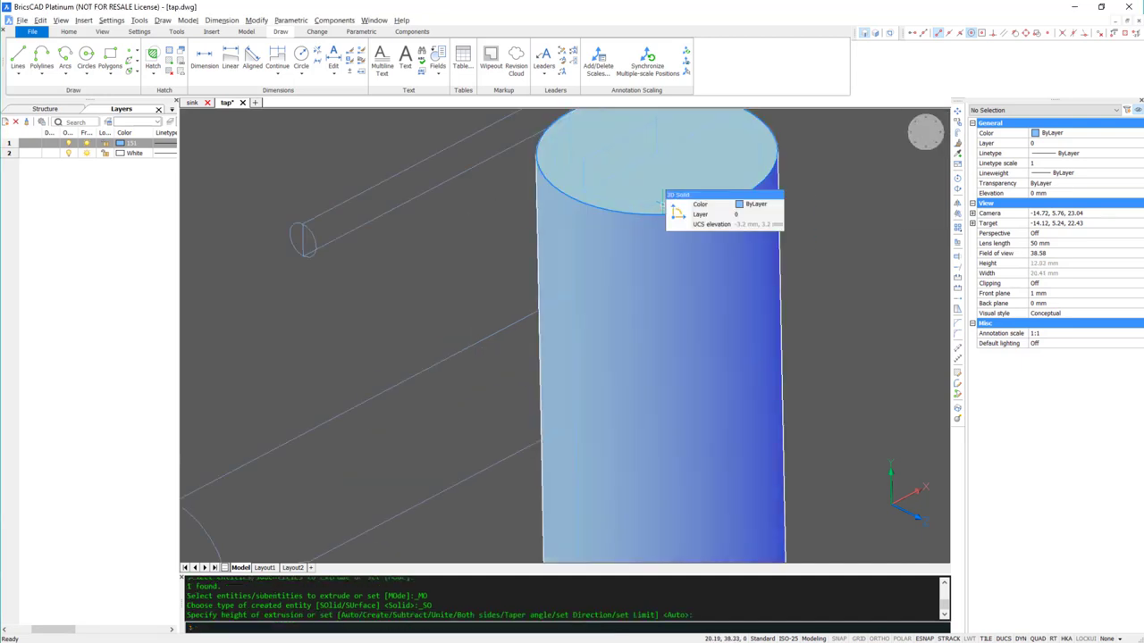
{"action": "scroll", "coordinate": [636, 205], "scroll_direction": "down", "scroll_amount": 1}
{"action": "left_click", "coordinate": [636, 202]}
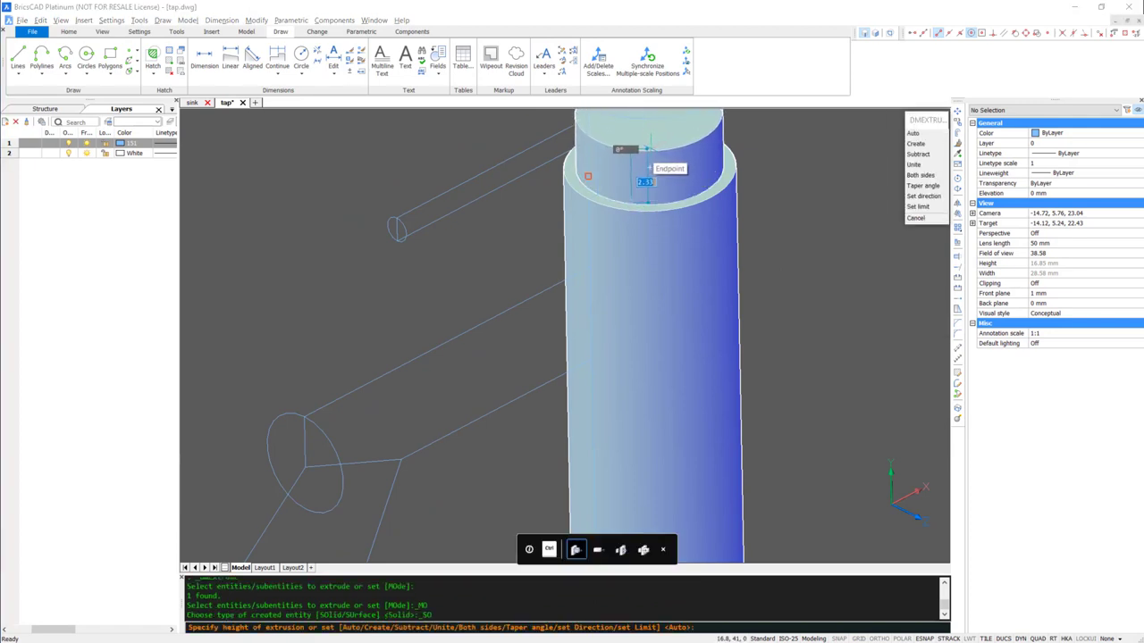
{"action": "right_click", "coordinate": [645, 150], "text": "shift"}
{"action": "left_click", "coordinate": [707, 210]}
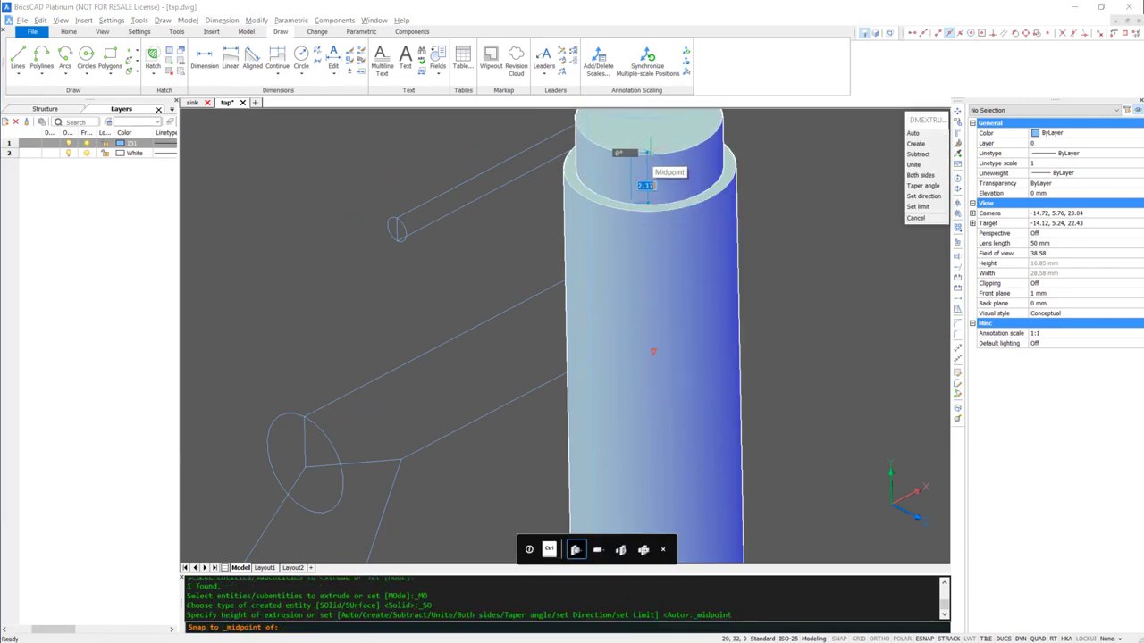
{"action": "middle_click_drag", "start_coordinate": [817, 183], "coordinate": [807, 285]}
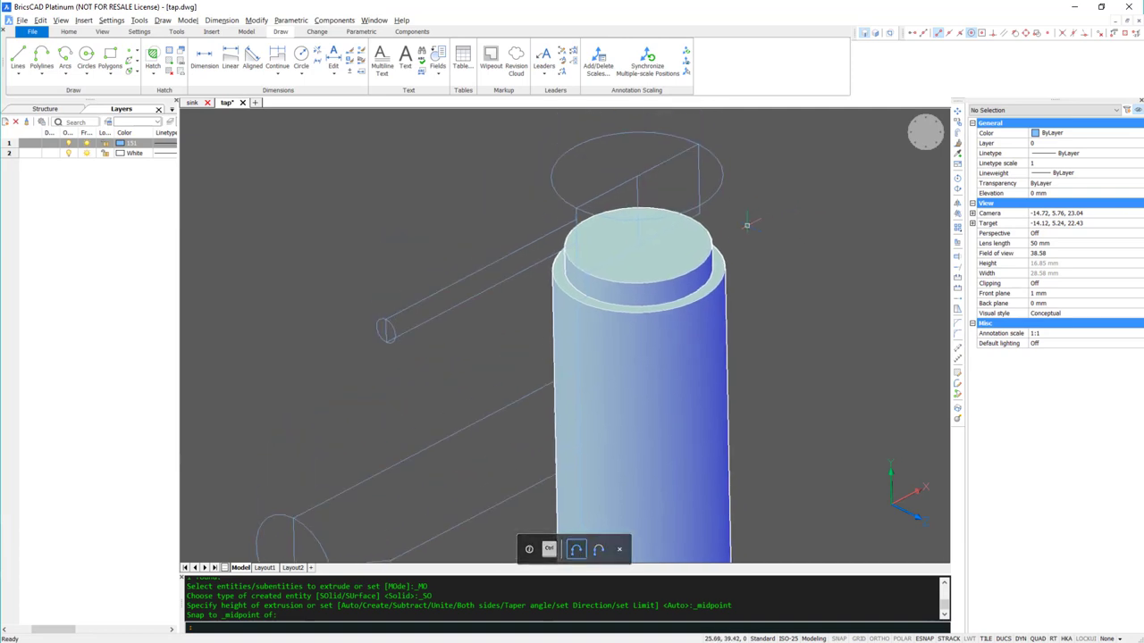
- Extrude the large cap circle downward to the geometric centre of the neck's top face
{"action": "left_click", "coordinate": [744, 194]}
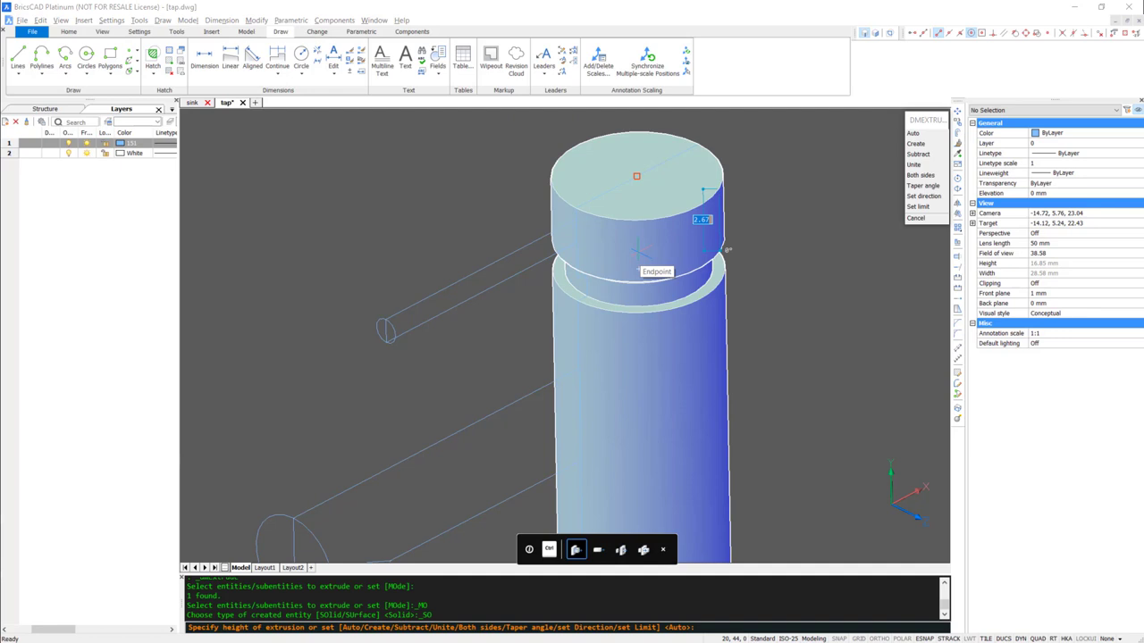
{"action": "right_click", "coordinate": [637, 253], "text": "ctrl"}
{"action": "left_click", "coordinate": [720, 339]}
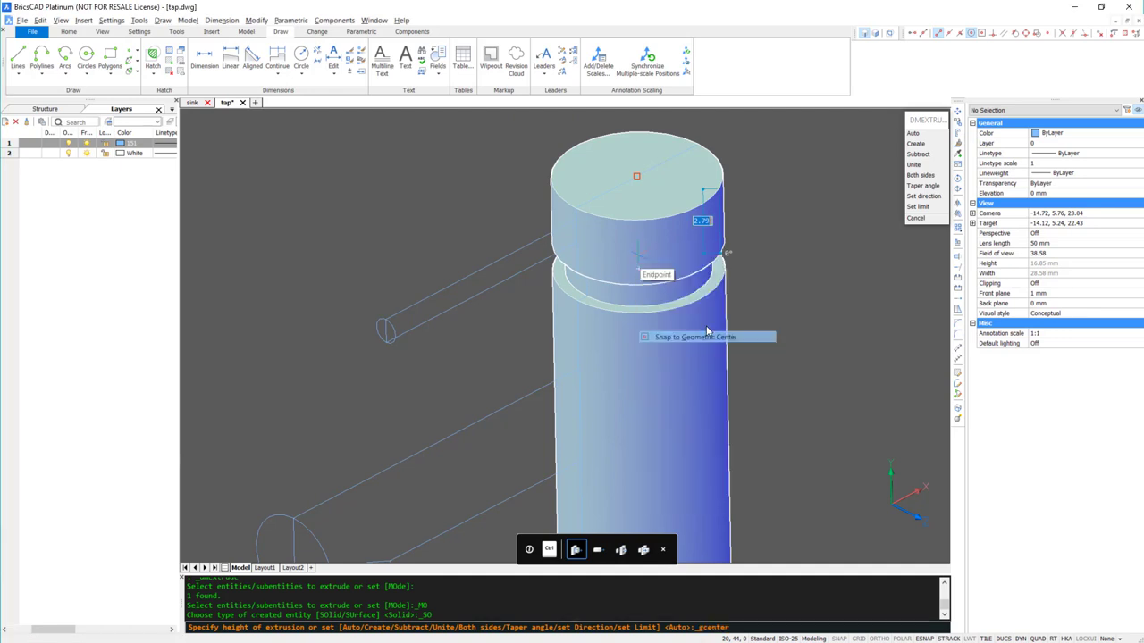
{"action": "left_click", "coordinate": [637, 244]}
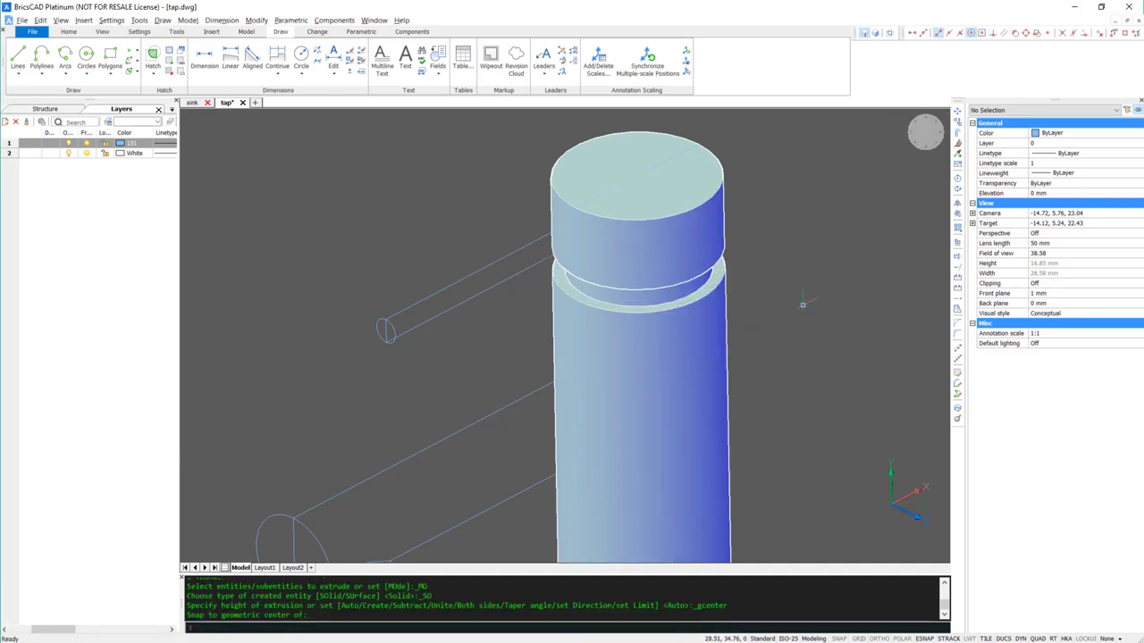
- Extrude the 0.5 mm radius handle circle along its guide line up to the centre of the cap
{"action": "scroll", "coordinate": [797, 347], "scroll_direction": "down", "scroll_amount": 2}
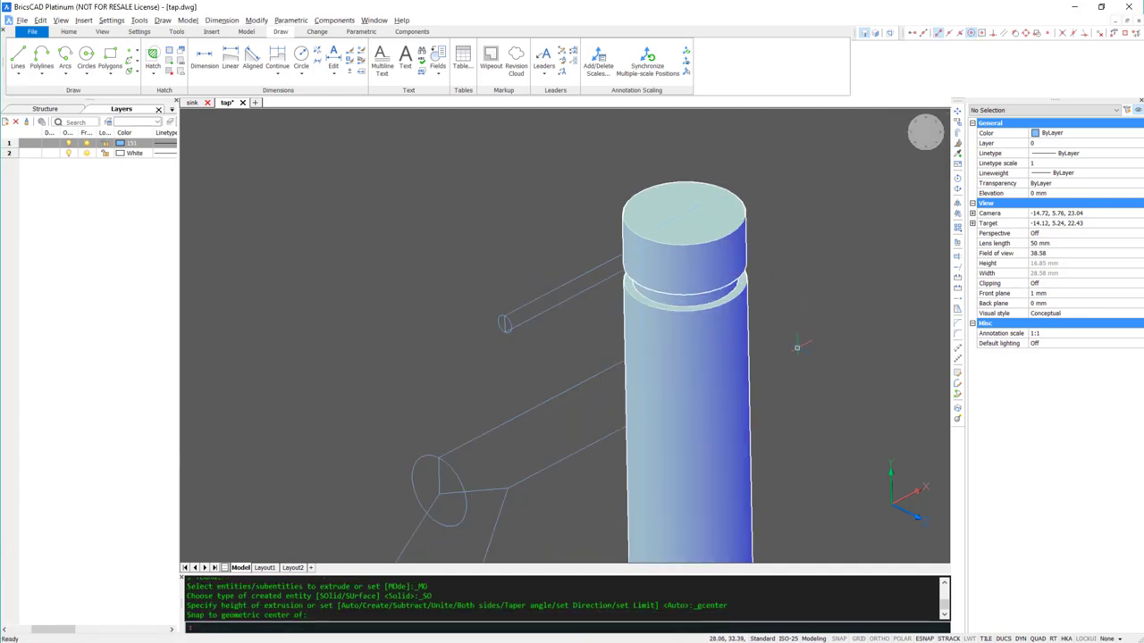
{"action": "left_click", "coordinate": [511, 320]}
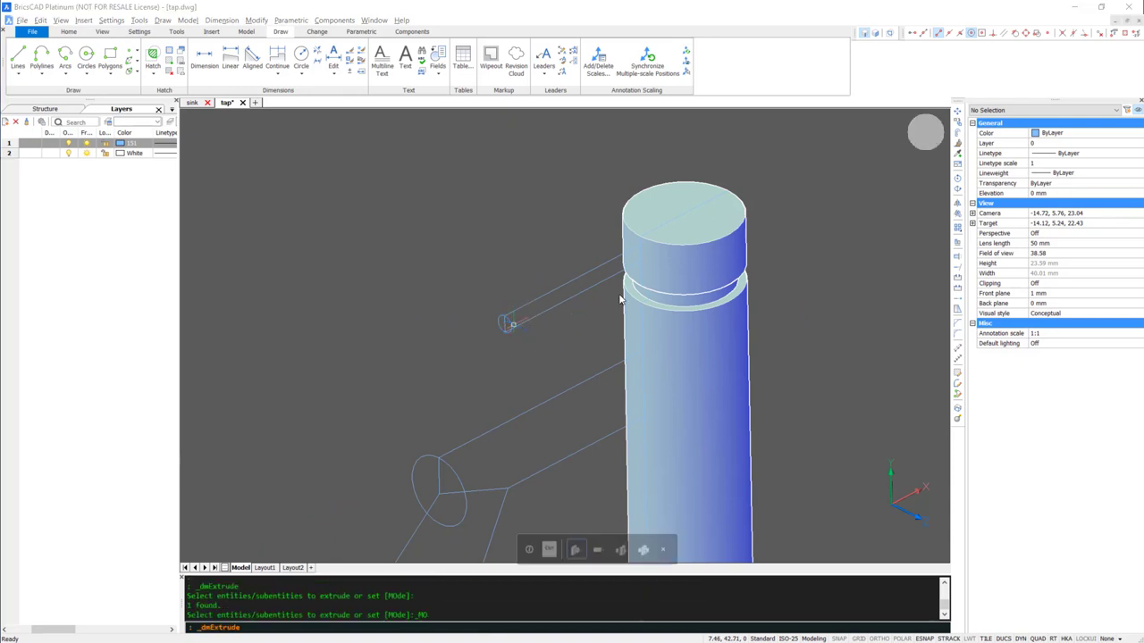
{"action": "left_click", "coordinate": [682, 212]}
- Extrude the 2 mm radius spout circle into the tap body
{"action": "scroll", "coordinate": [849, 424], "scroll_direction": "down", "scroll_amount": 2}
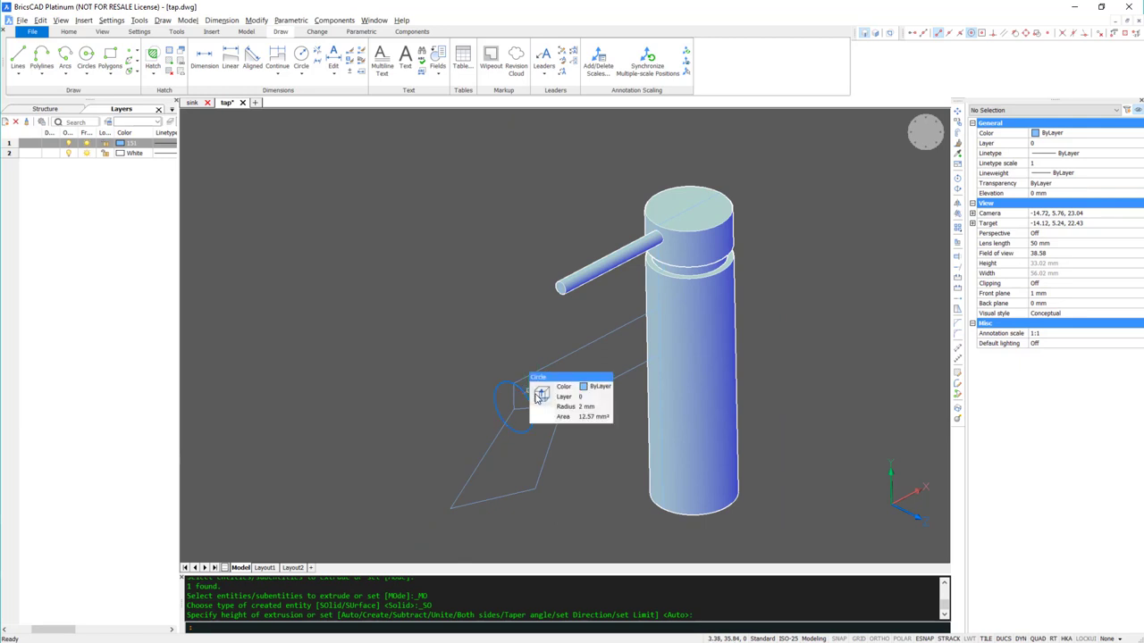
{"action": "left_click", "coordinate": [540, 395]}
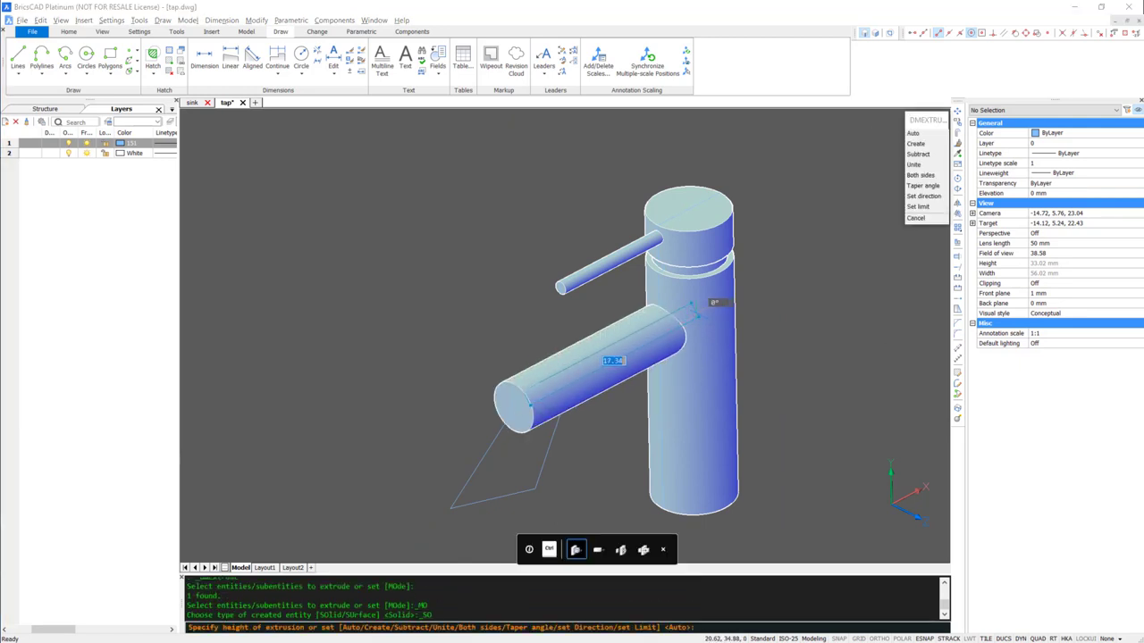
{"action": "left_click", "coordinate": [682, 309]}
- Extrude the four-sided profile below the spout to both sides in Subtract mode to cut away the spout's underside
{"action": "middle_click_drag", "start_coordinate": [580, 467], "coordinate": [593, 394]}
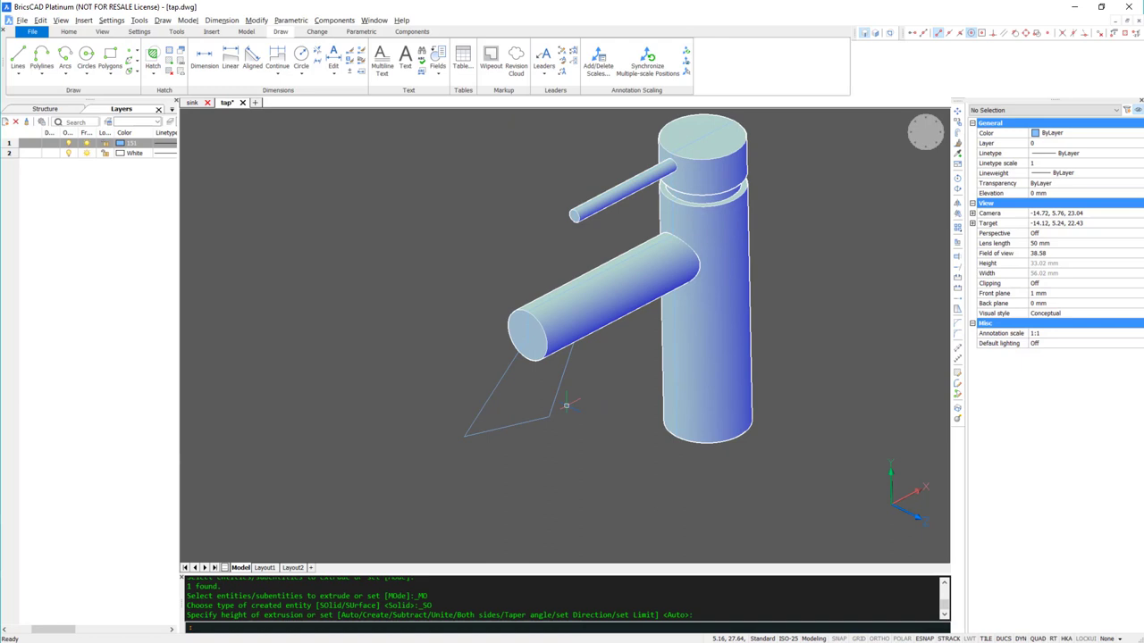
{"action": "left_click", "coordinate": [574, 404]}
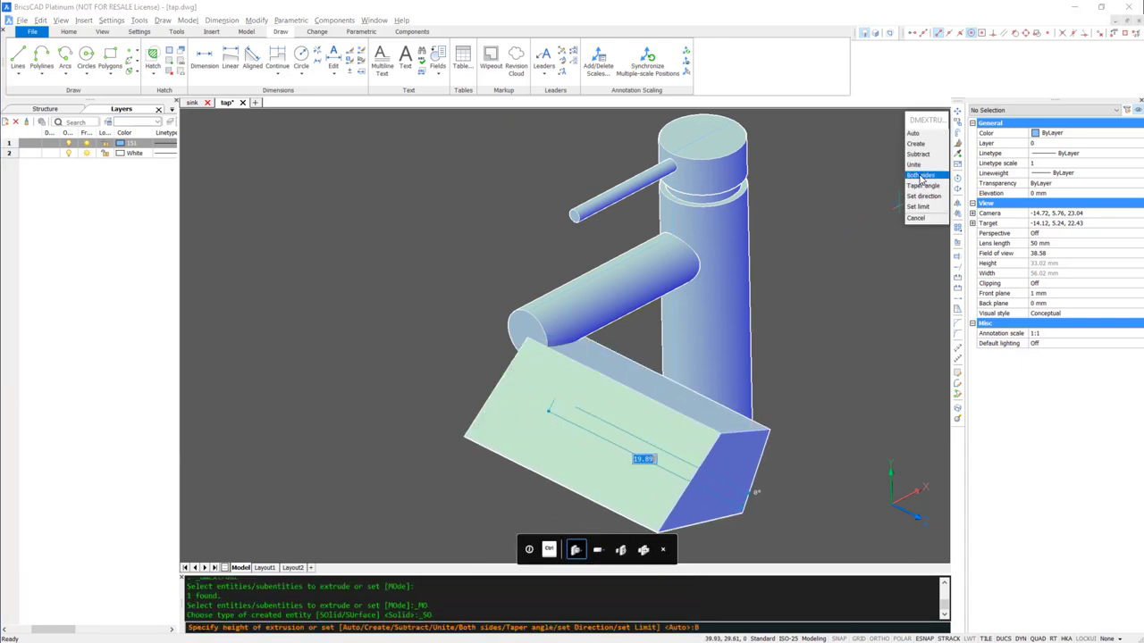
{"action": "left_click", "coordinate": [921, 175]}
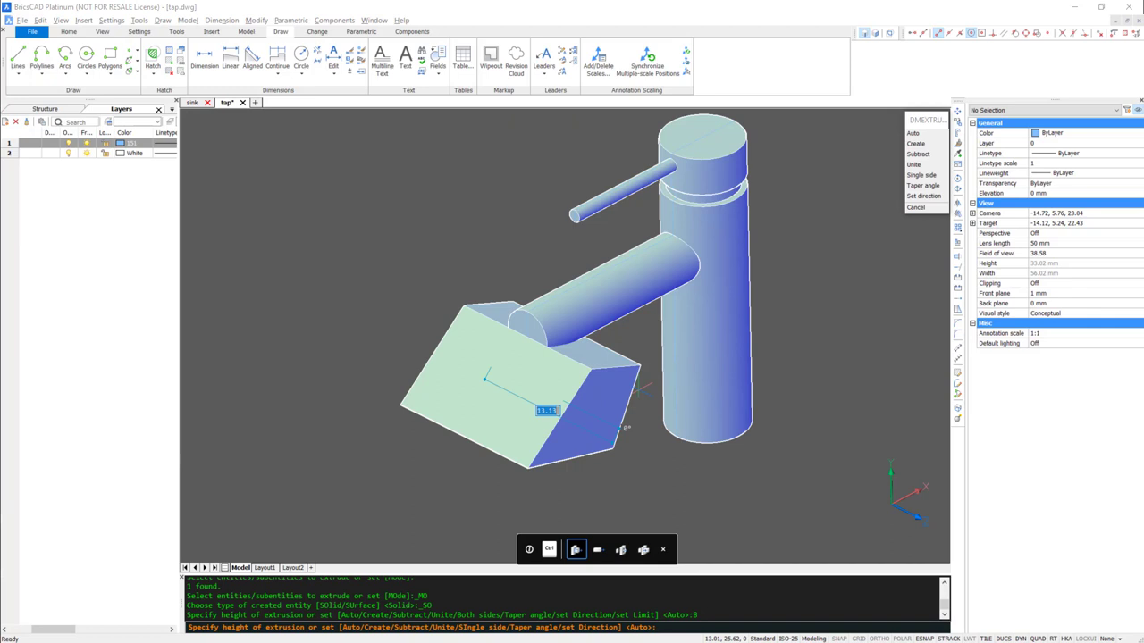
{"action": "key", "text": "ctrl"}
{"action": "key", "text": "ctrl"}
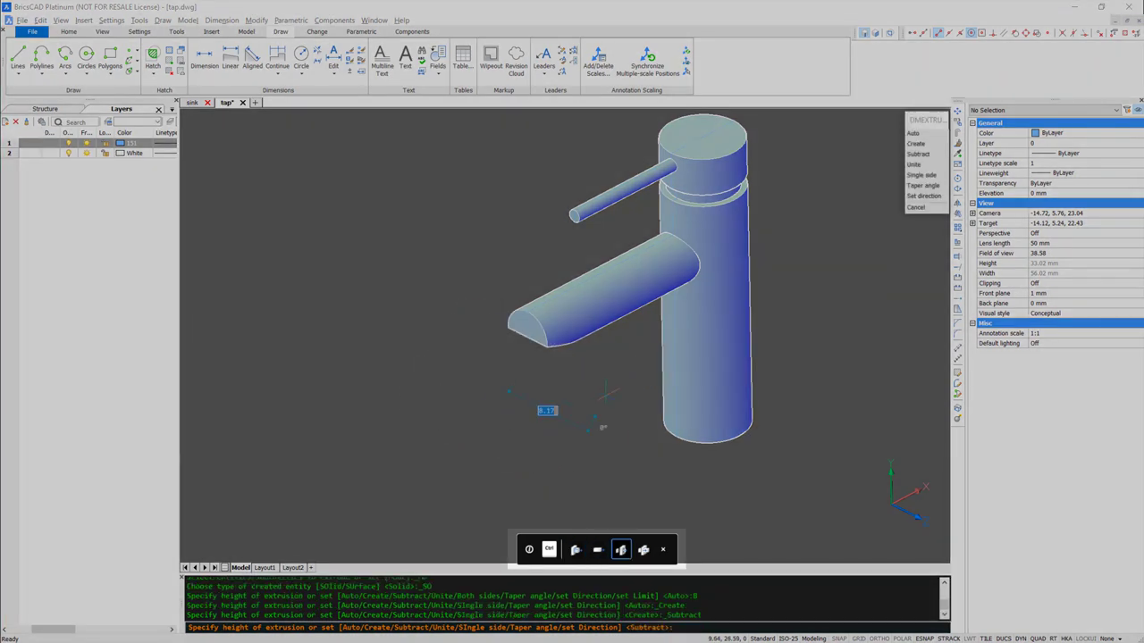
{"action": "left_click", "coordinate": [600, 423]}
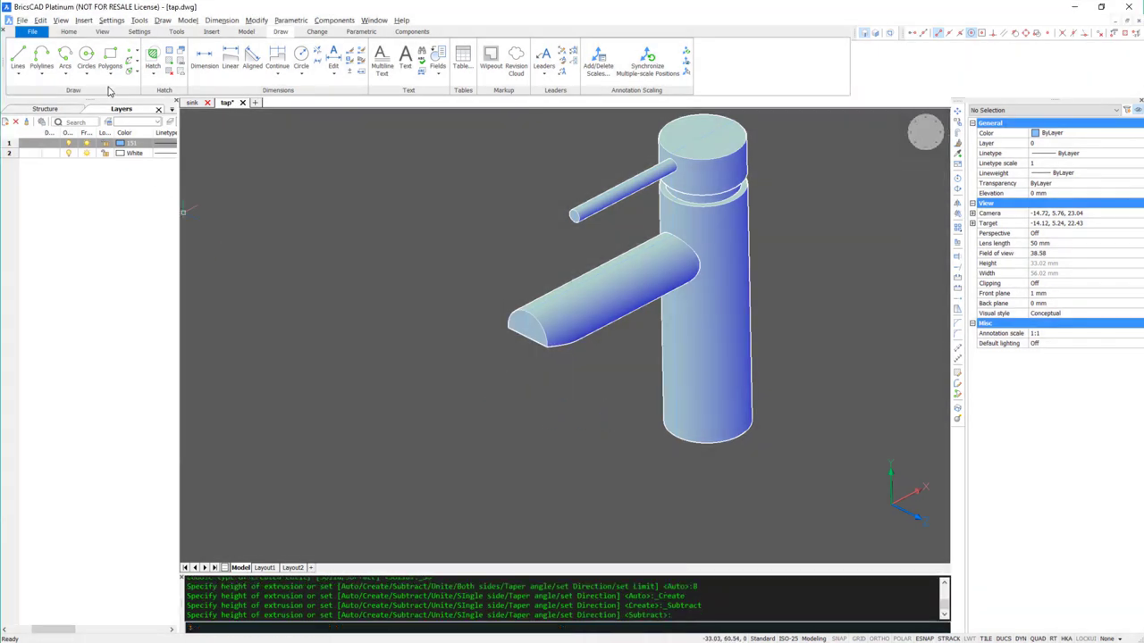
- Draw a circle at the geometric centre of the spout's cut underside face and extrude it into a short nozzle
{"action": "left_click", "coordinate": [85, 59]}
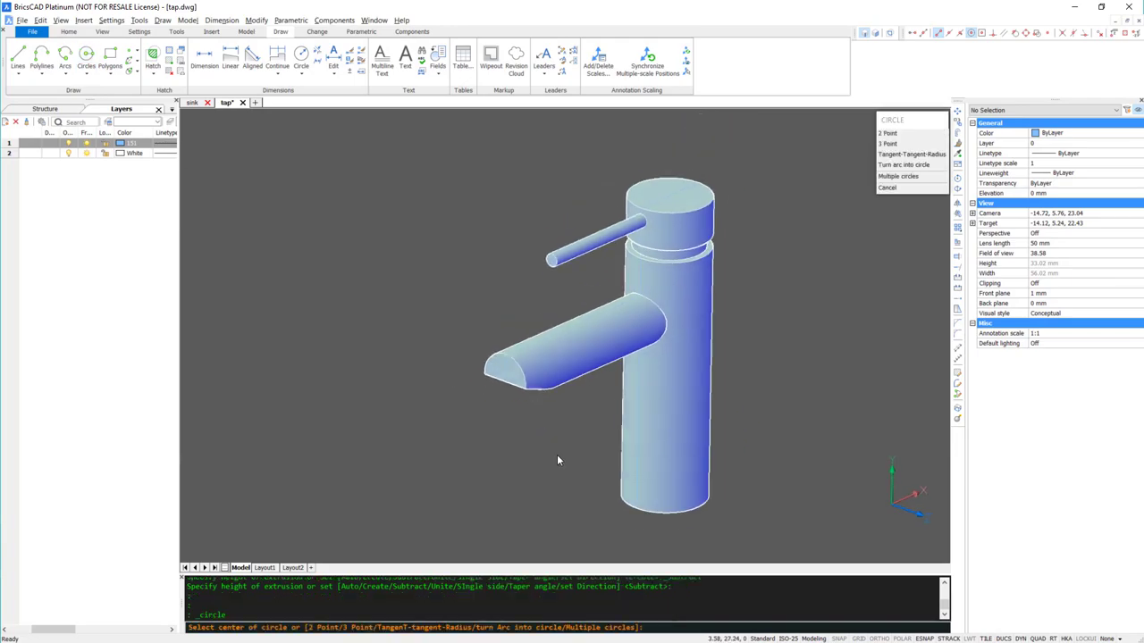
{"action": "middle_click_drag", "start_coordinate": [557, 456], "coordinate": [672, 287], "text": "shift"}
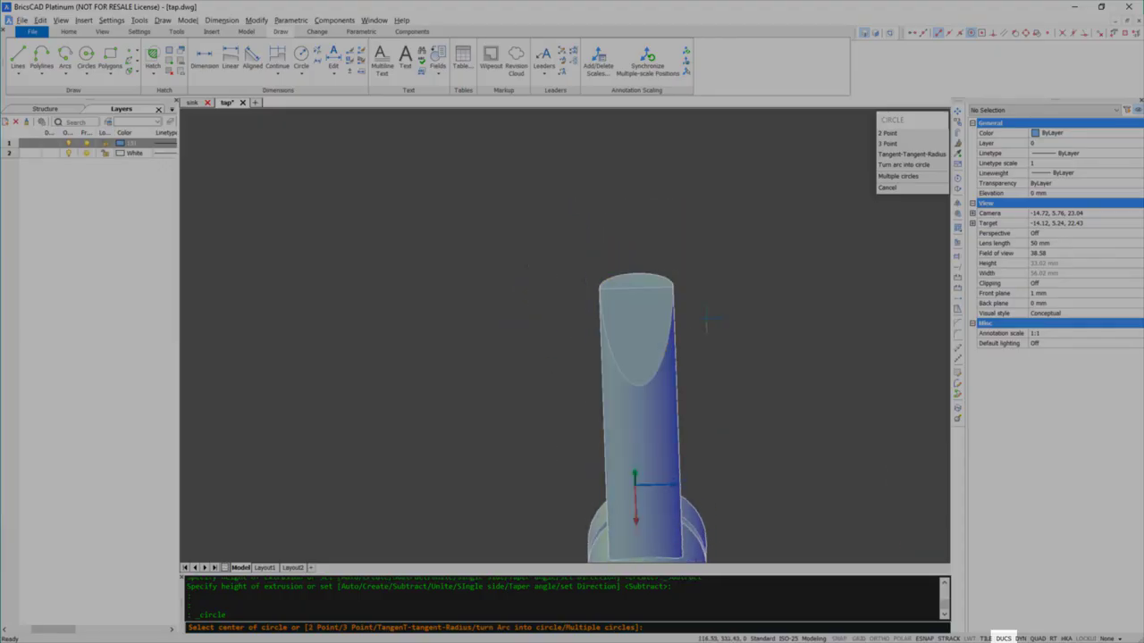
{"action": "key", "text": "Return"}
{"action": "right_click", "coordinate": [746, 344], "text": "shift"}
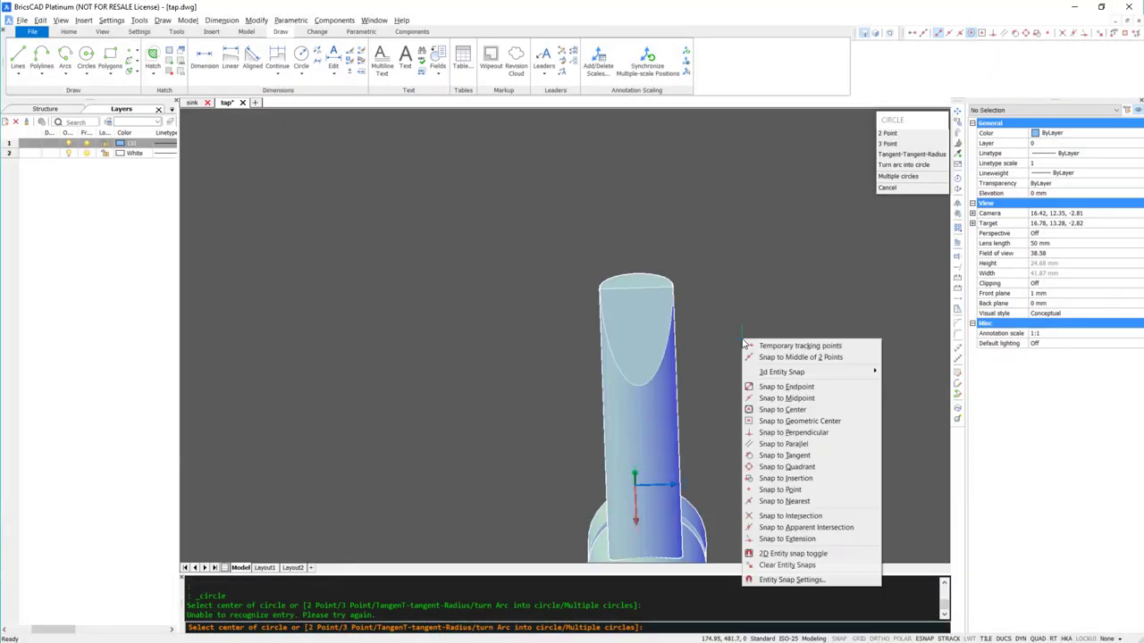
{"action": "left_click", "coordinate": [805, 424]}
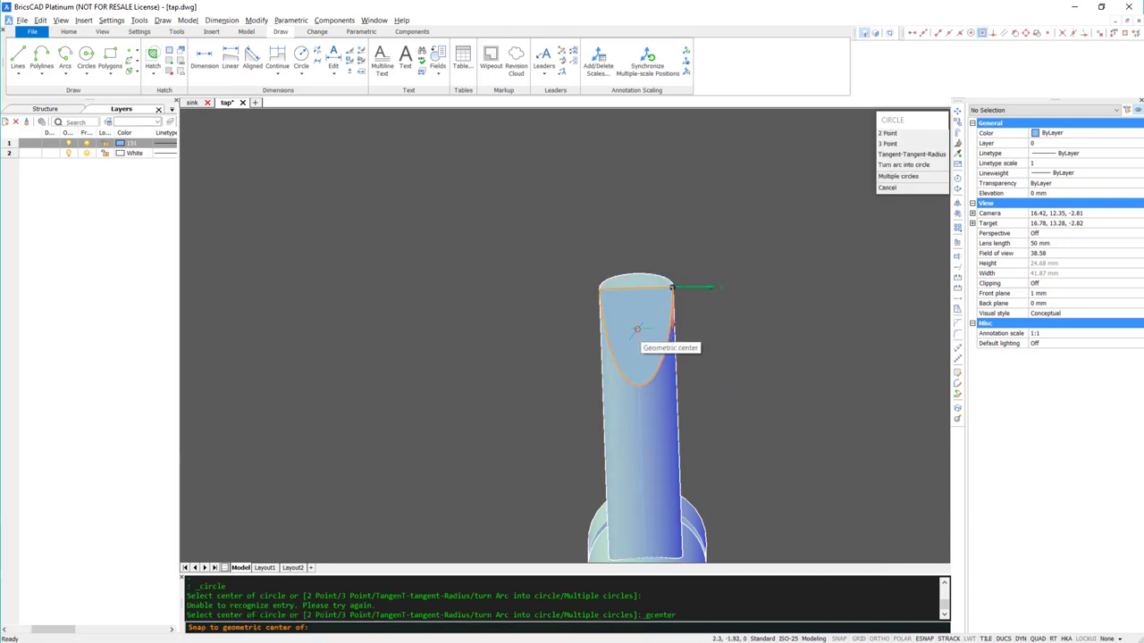
{"action": "left_click", "coordinate": [637, 329]}
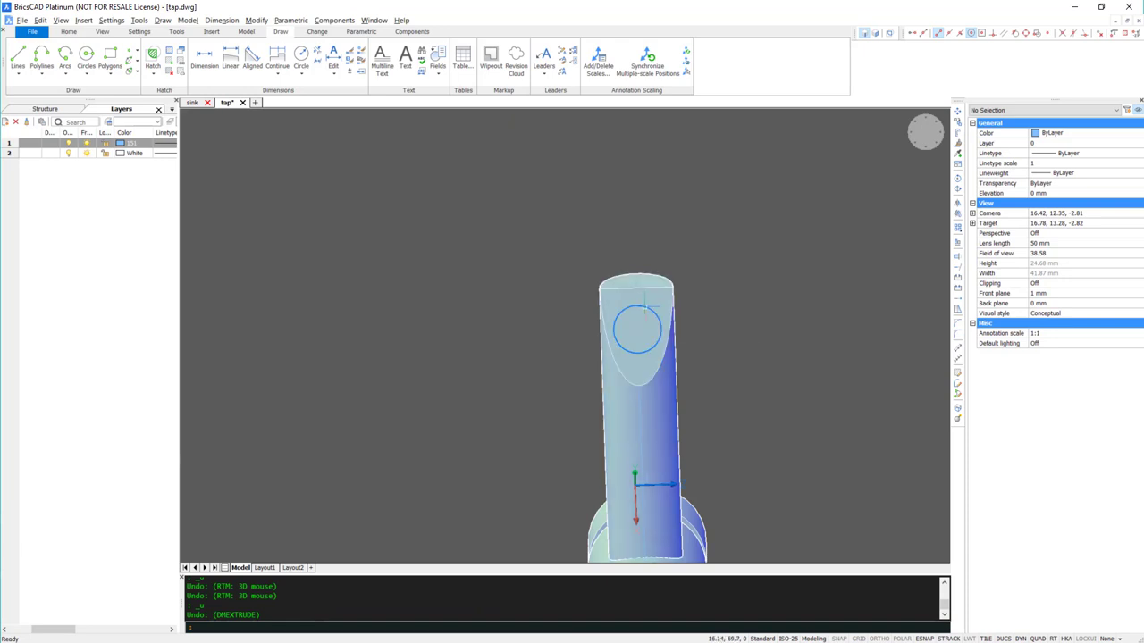
{"action": "left_click", "coordinate": [661, 311]}
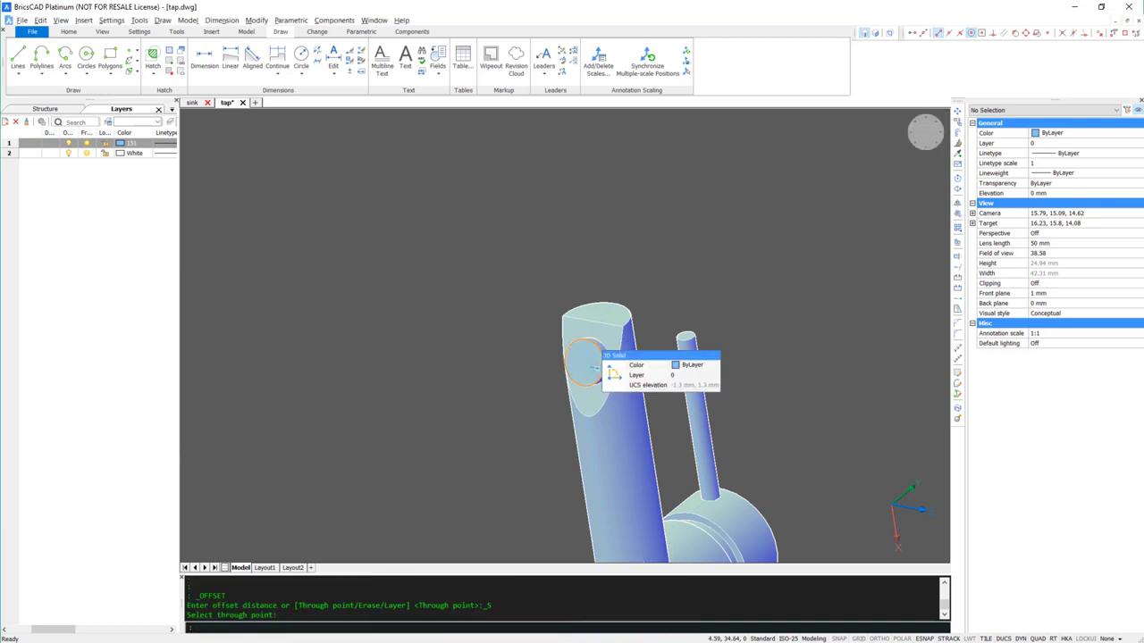
- Undo the last offset and offset the nozzle's circular end edge inward through a picked point
{"action": "key", "text": "ctrl+z"}
{"action": "left_click", "coordinate": [622, 359]}
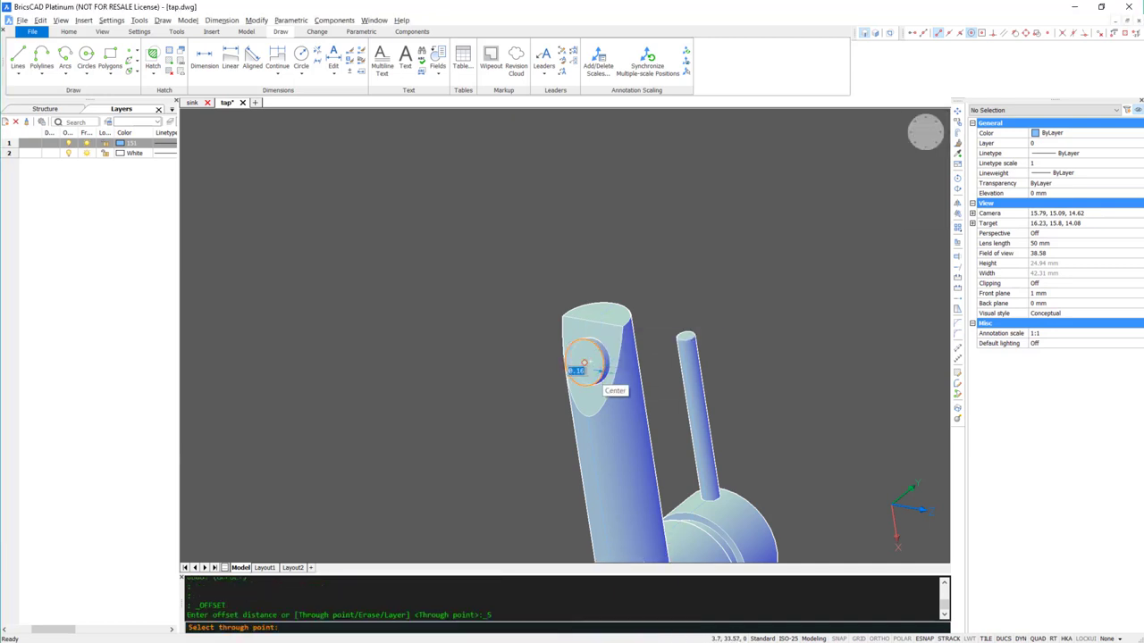
{"action": "left_click", "coordinate": [584, 364]}
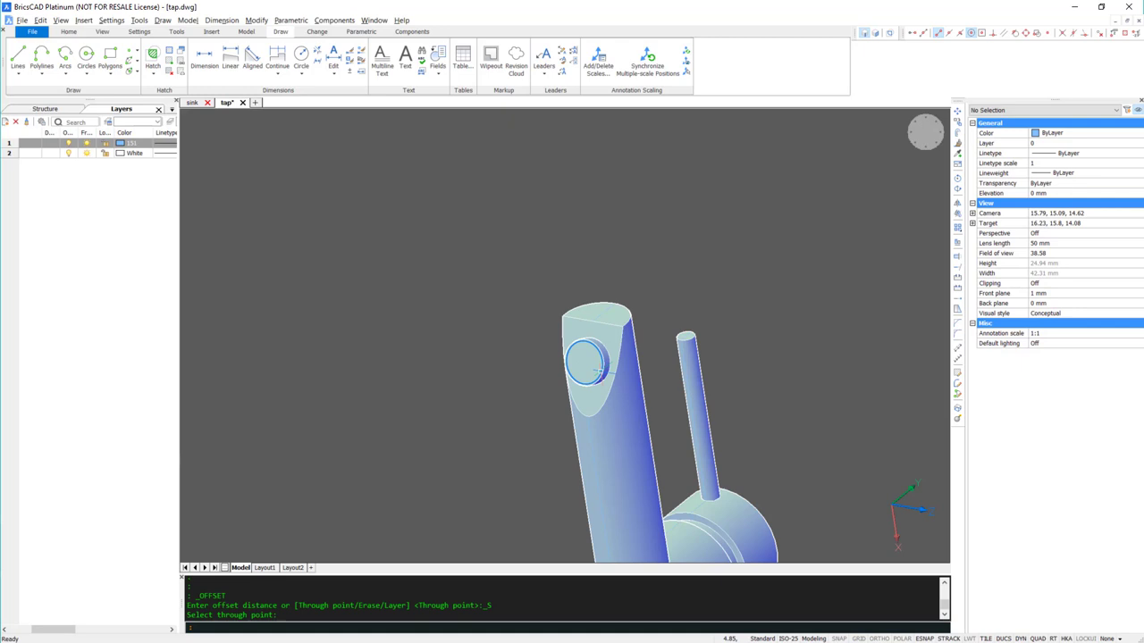
- Extrude the offset inner circle into the nozzle to hollow out the water outlet
{"action": "scroll", "coordinate": [582, 358], "scroll_direction": "up", "scroll_amount": 3}
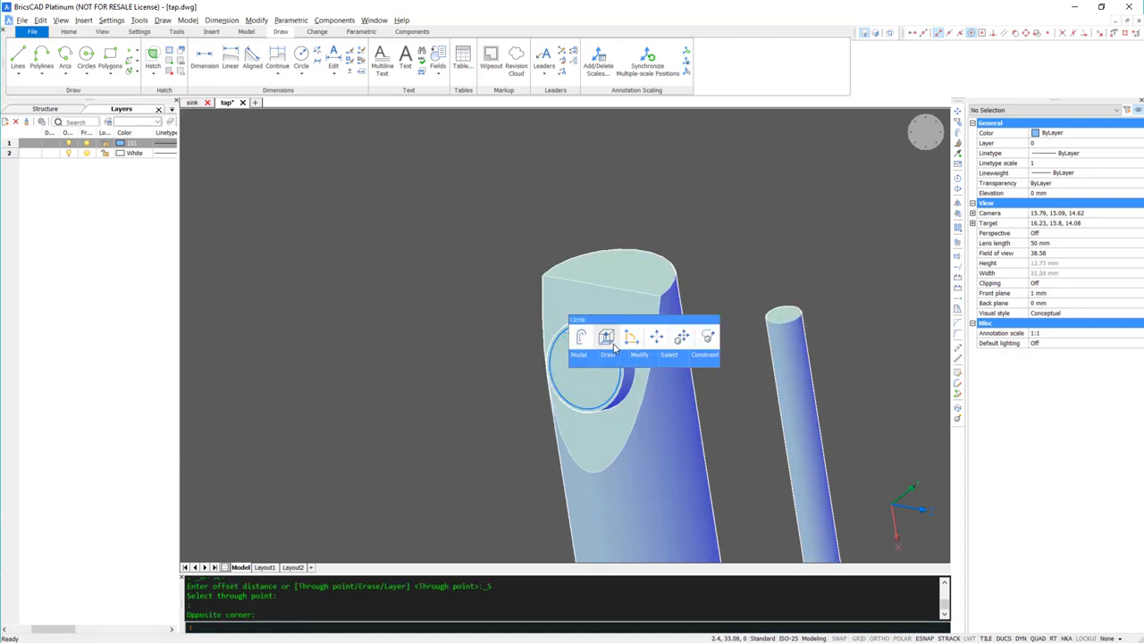
{"action": "left_click", "coordinate": [613, 347]}
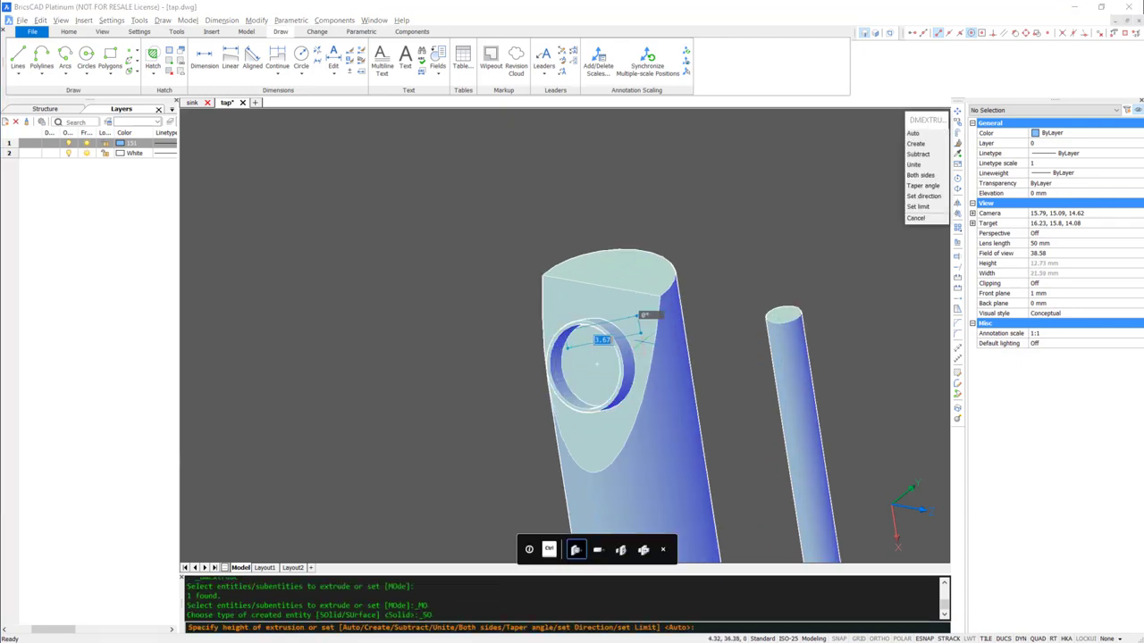
{"action": "key", "text": "Escape"}
{"action": "scroll", "coordinate": [745, 455], "scroll_direction": "down", "scroll_amount": 3}
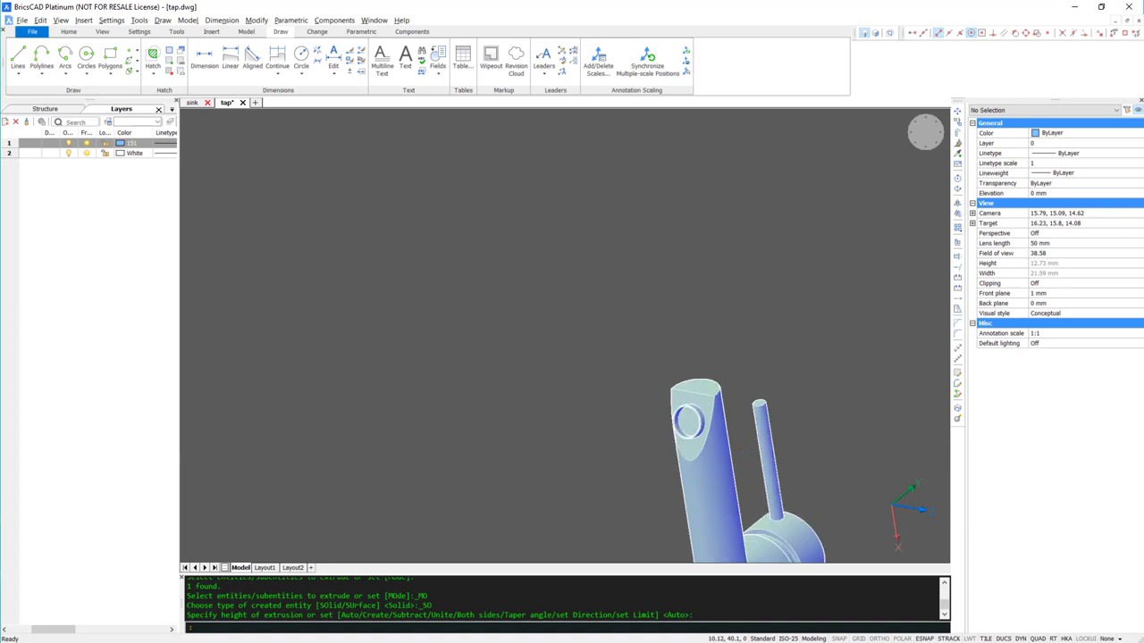
{"action": "middle_click_drag", "start_coordinate": [745, 454], "coordinate": [831, 477], "text": "shift"}
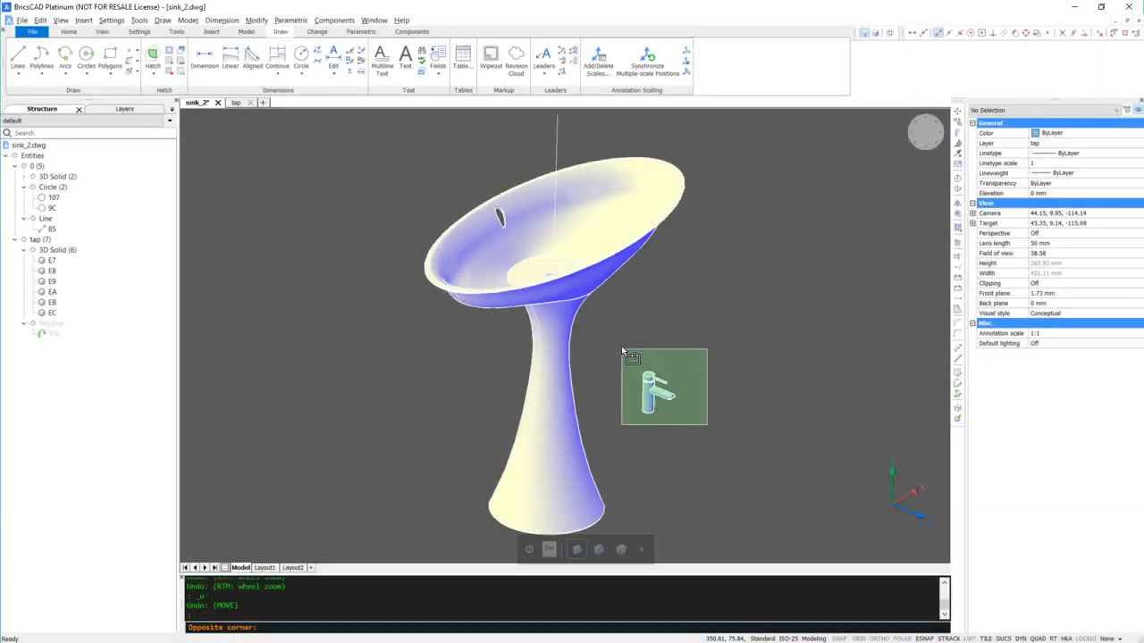
- In sink_2.dwg, move the tap from a quadrant of its base to the nearest point on the tap hole's lower edge
{"action": "left_click", "coordinate": [621, 346]}
{"action": "type", "text": "move"}
{"action": "key", "text": "Return"}
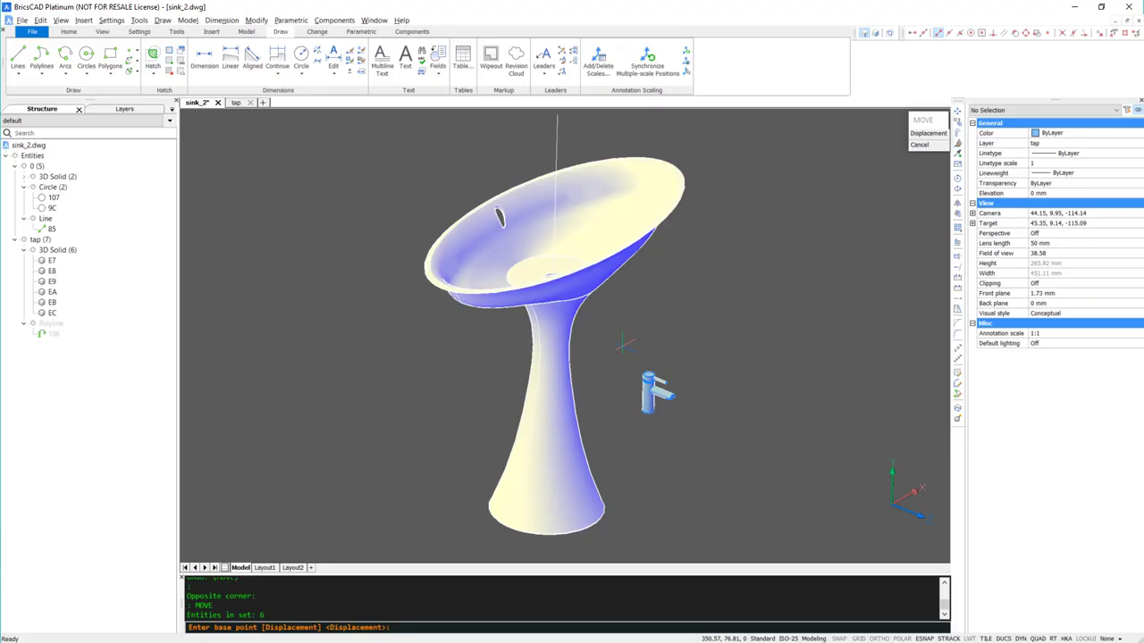
{"action": "right_click", "coordinate": [656, 349], "text": "shift"}
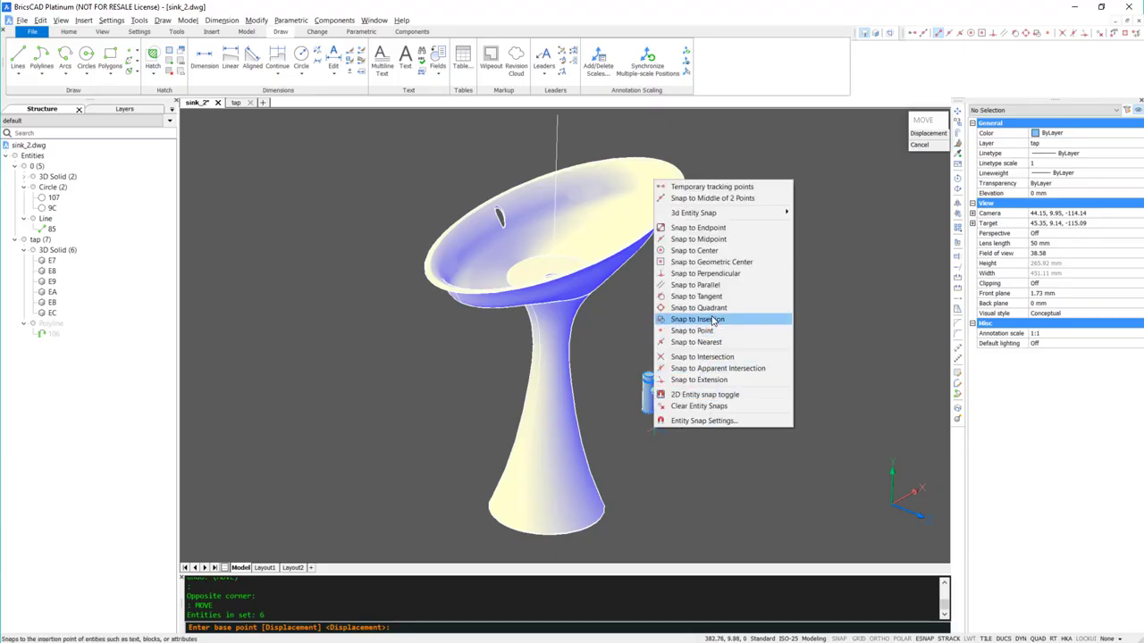
{"action": "left_click", "coordinate": [706, 308]}
{"action": "left_click", "coordinate": [659, 409]}
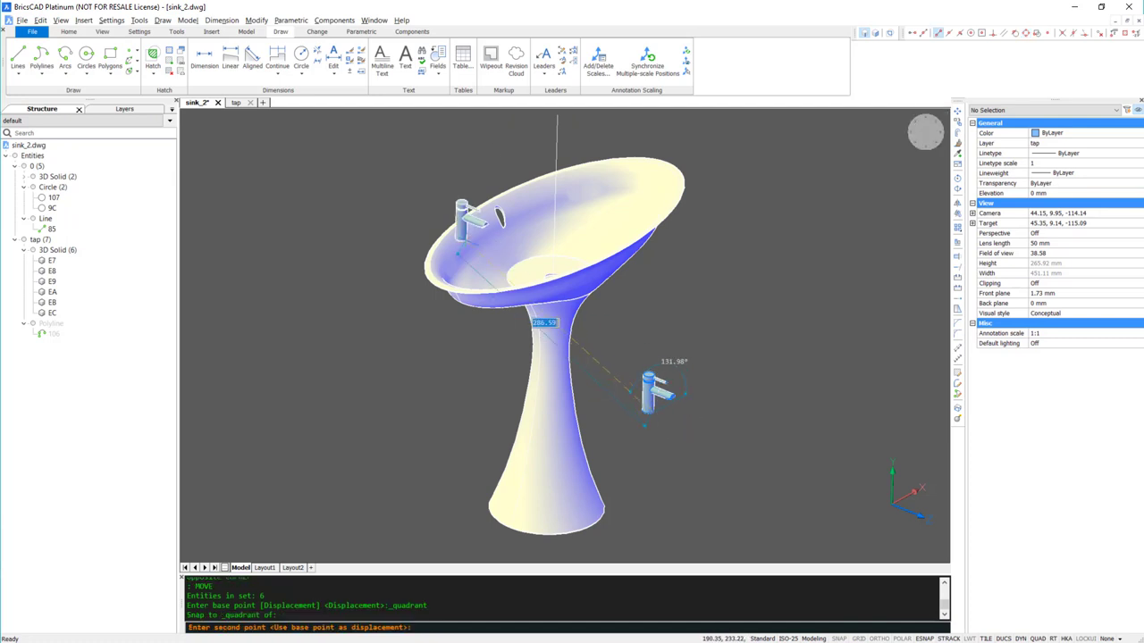
{"action": "scroll", "coordinate": [523, 255], "scroll_direction": "up", "scroll_amount": 8}
{"action": "right_click", "coordinate": [518, 244], "text": "shift"}
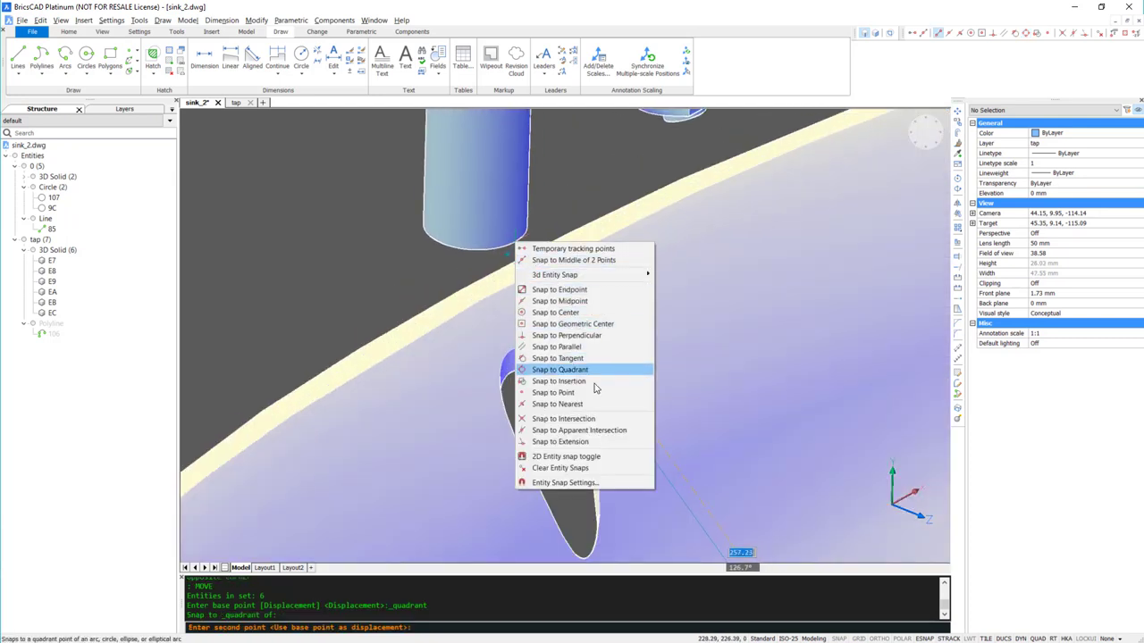
{"action": "left_click", "coordinate": [590, 404]}
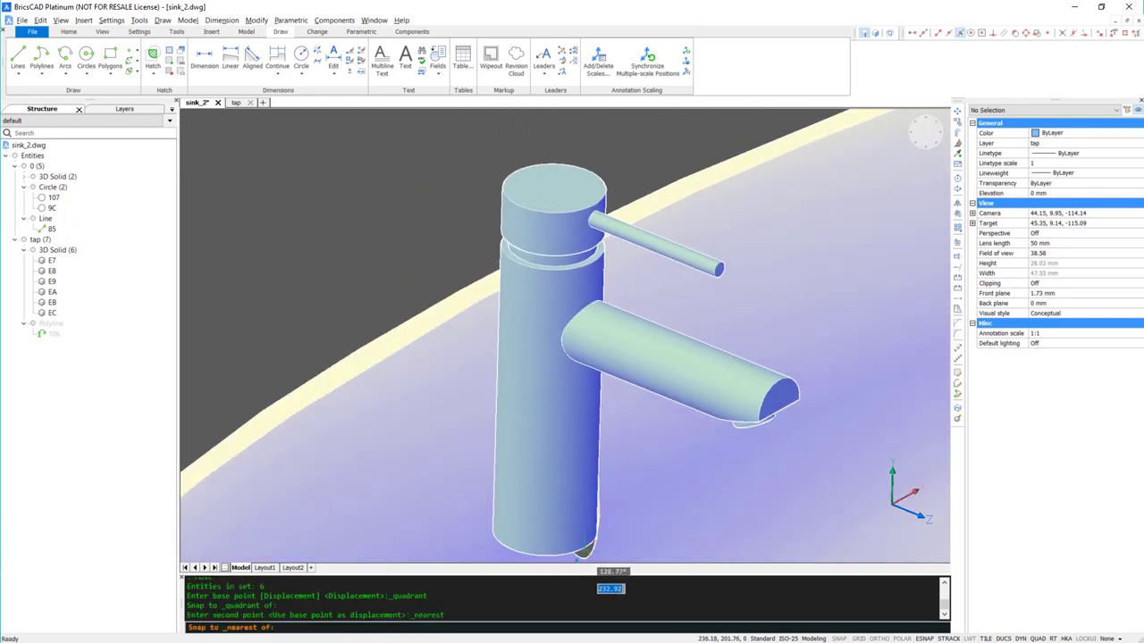
{"action": "left_click", "coordinate": [583, 552]}
- Draw a rectangle behind the bowl, starting at the tap's base and extending downward and outward
{"action": "scroll", "coordinate": [296, 367], "scroll_direction": "down", "scroll_amount": 2}
{"action": "middle_click_drag", "start_coordinate": [274, 320], "coordinate": [402, 259]}
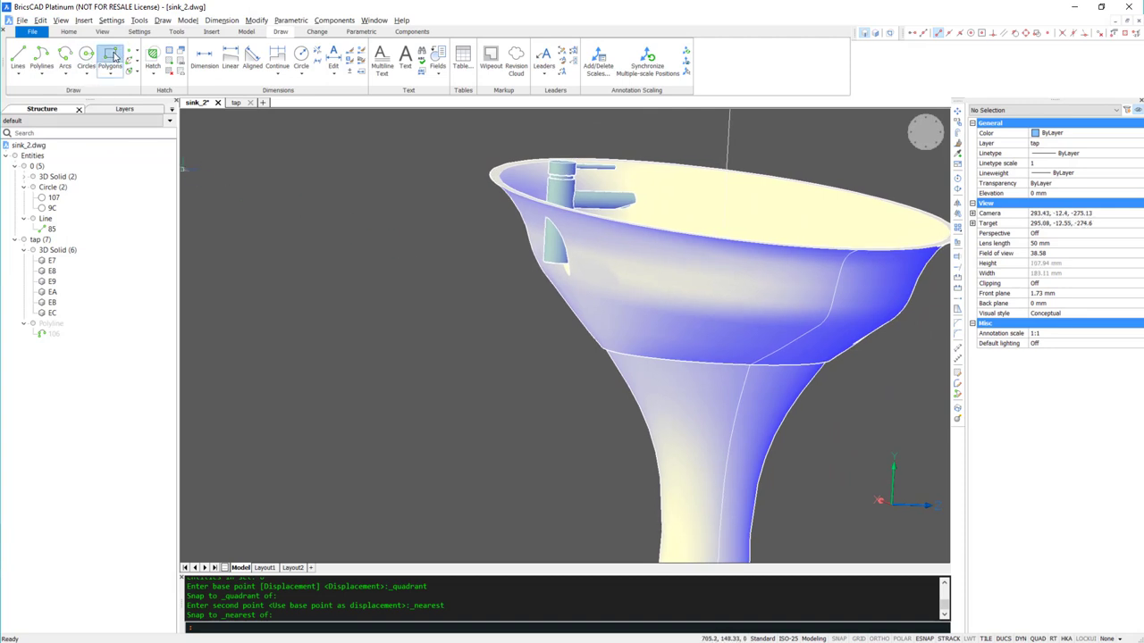
{"action": "left_click", "coordinate": [112, 57]}
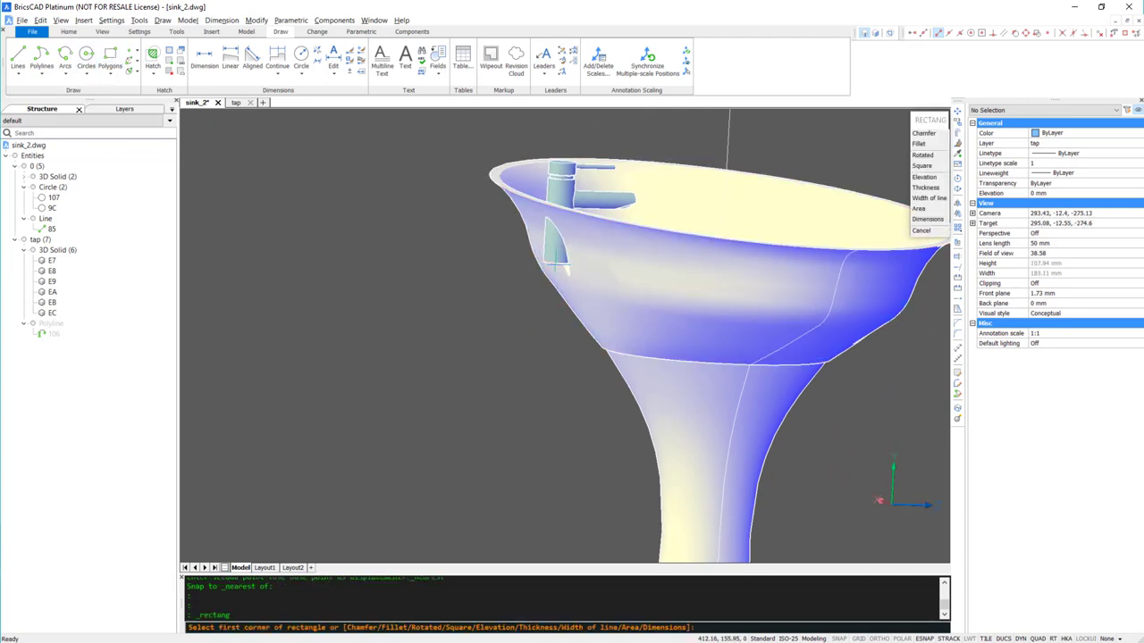
{"action": "scroll", "coordinate": [556, 272], "scroll_direction": "up", "scroll_amount": 5}
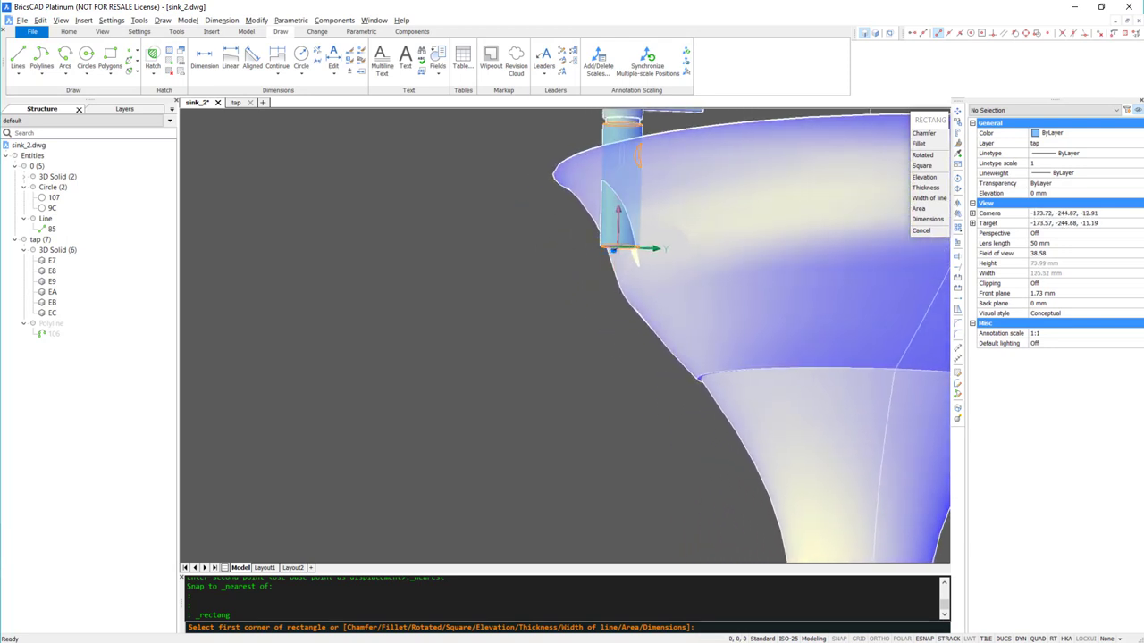
{"action": "left_click", "coordinate": [613, 248]}
{"action": "left_click", "coordinate": [502, 375]}
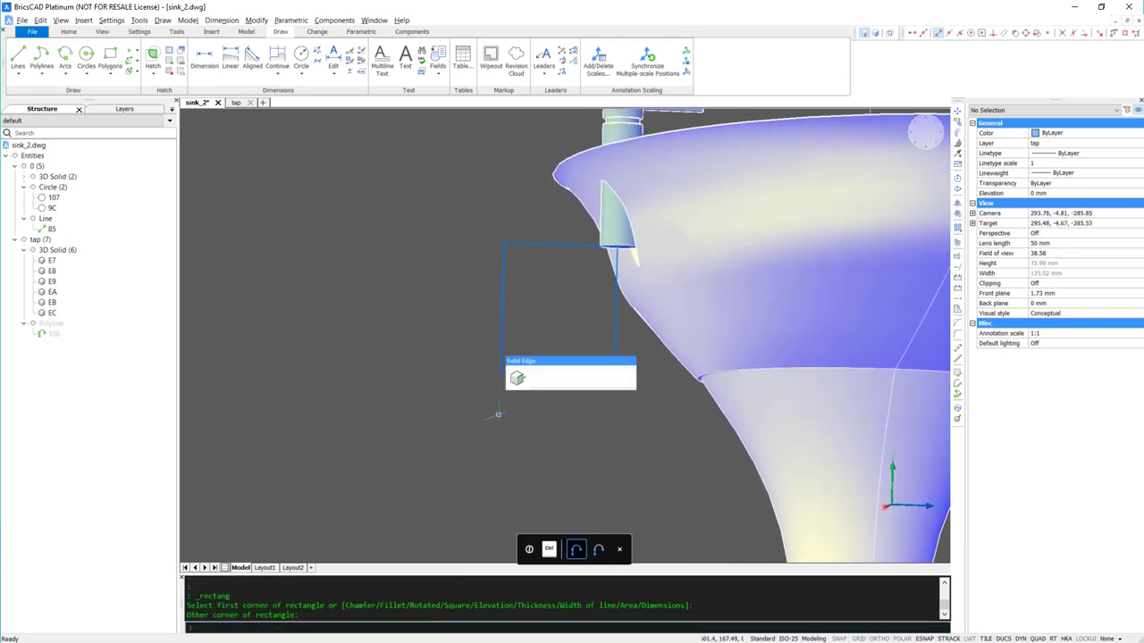
- Trim away the rectangle's upper and outer sides, using its lower side and the side nearest the bowl as cutting edges
{"action": "type", "text": "tr"}
{"action": "key", "text": "Return"}
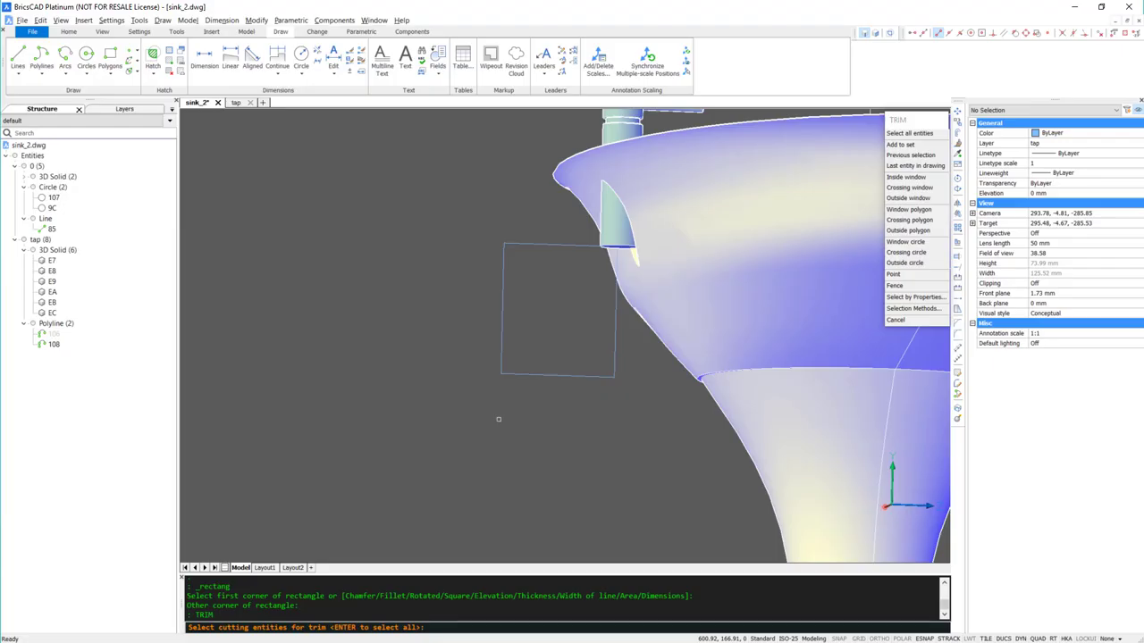
{"action": "left_click", "coordinate": [521, 376]}
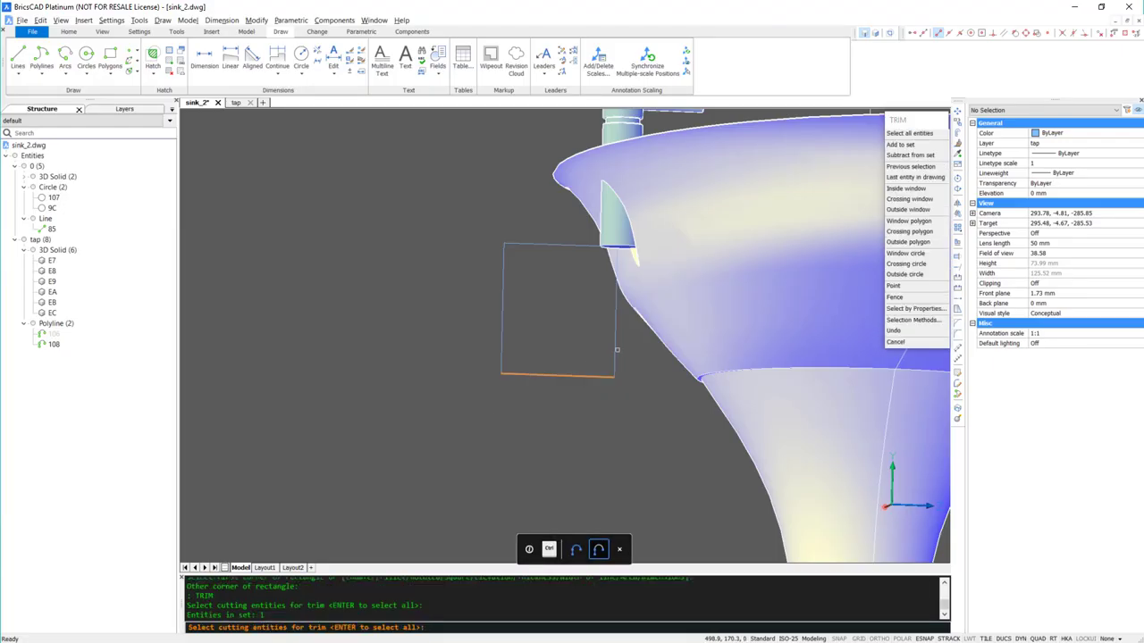
{"action": "left_click", "coordinate": [614, 308]}
{"action": "key", "text": "Return"}
{"action": "left_click", "coordinate": [543, 244]}
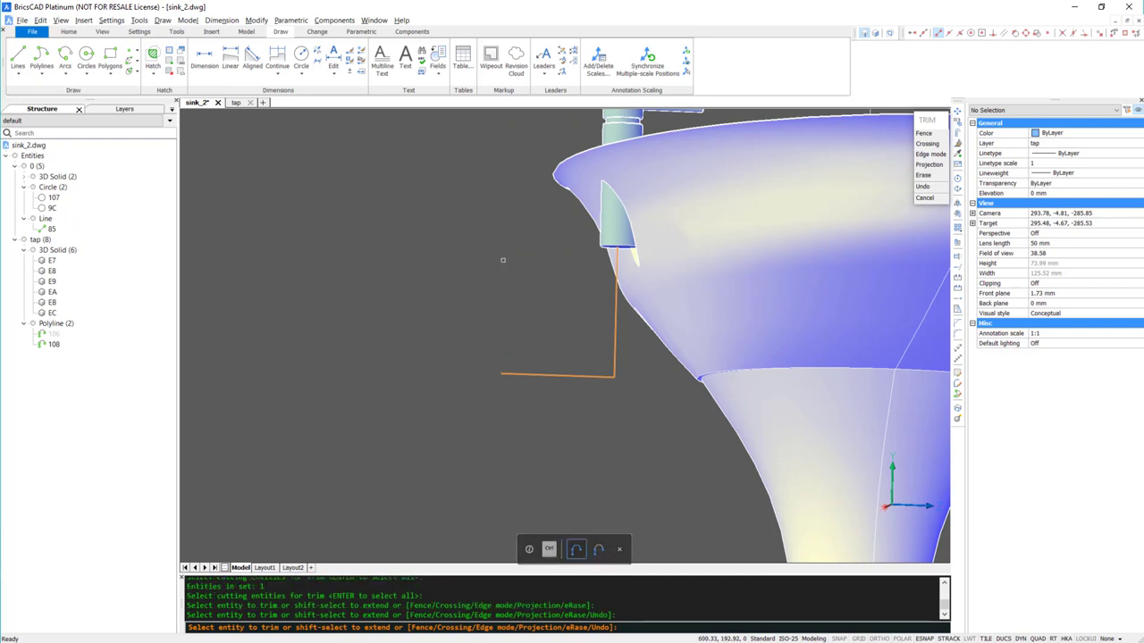
{"action": "key", "text": "Escape"}
- Fillet the corner between the polyline's vertical and horizontal segments with a radius of 10
{"action": "left_click", "coordinate": [958, 323]}
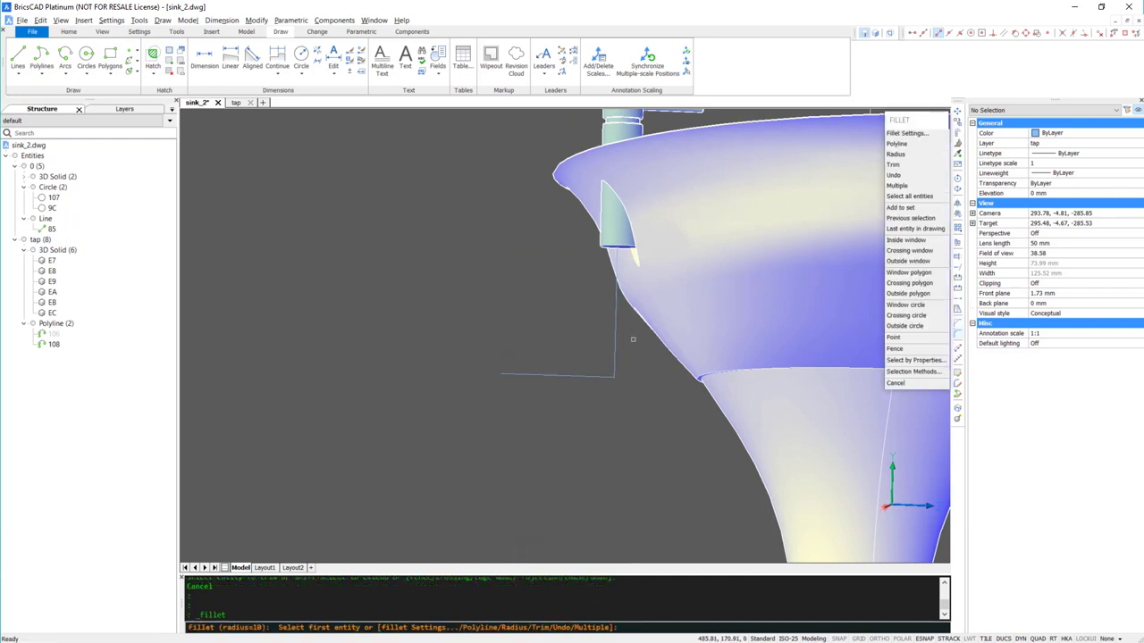
{"action": "left_click", "coordinate": [615, 343]}
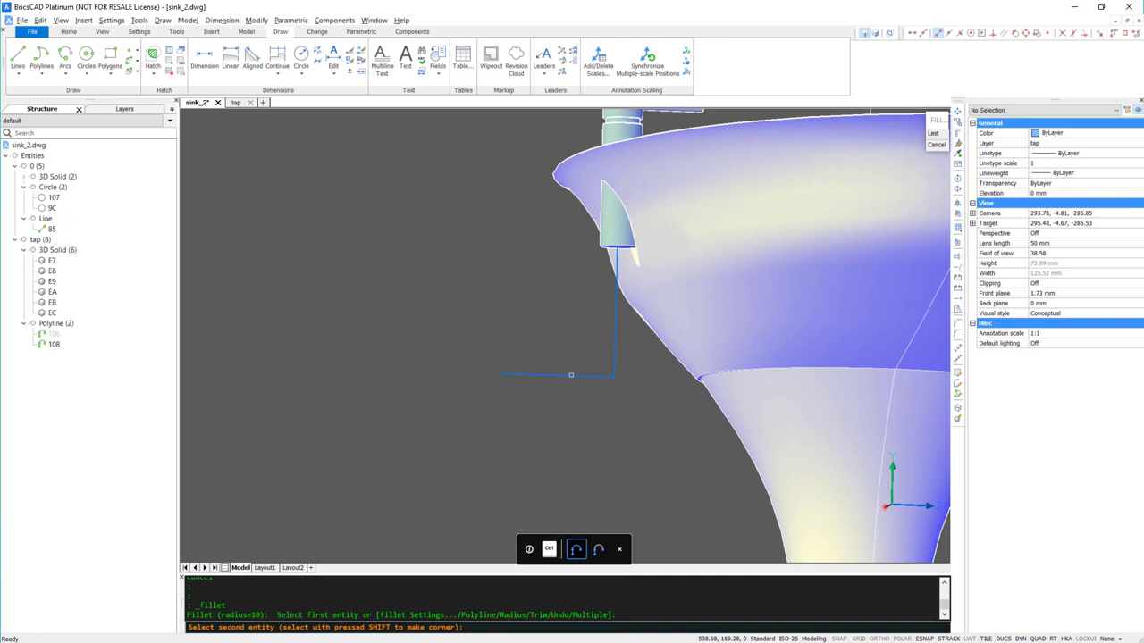
{"action": "left_click", "coordinate": [571, 375]}
{"action": "key", "text": "Escape"}
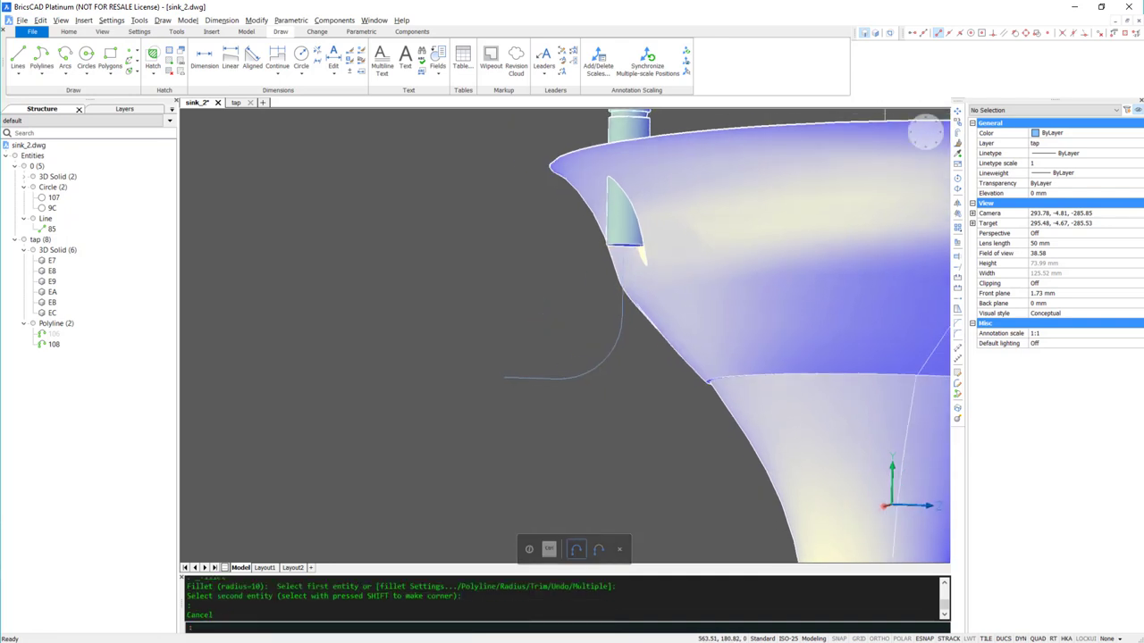
- Move the filleted polyline from its upper end to the centre of the tap's circular base
{"action": "middle_click_drag", "start_coordinate": [542, 329], "coordinate": [650, 434], "text": "shift"}
{"action": "left_click", "coordinate": [651, 434]}
{"action": "left_click", "coordinate": [598, 386]}
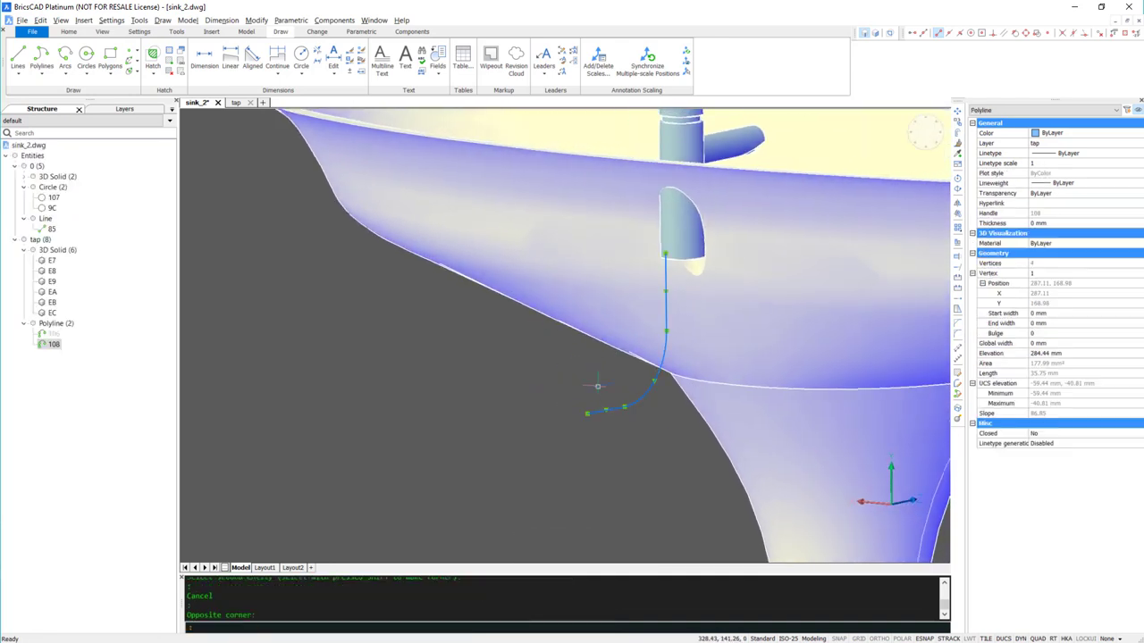
{"action": "type", "text": "m"}
{"action": "key", "text": "Return"}
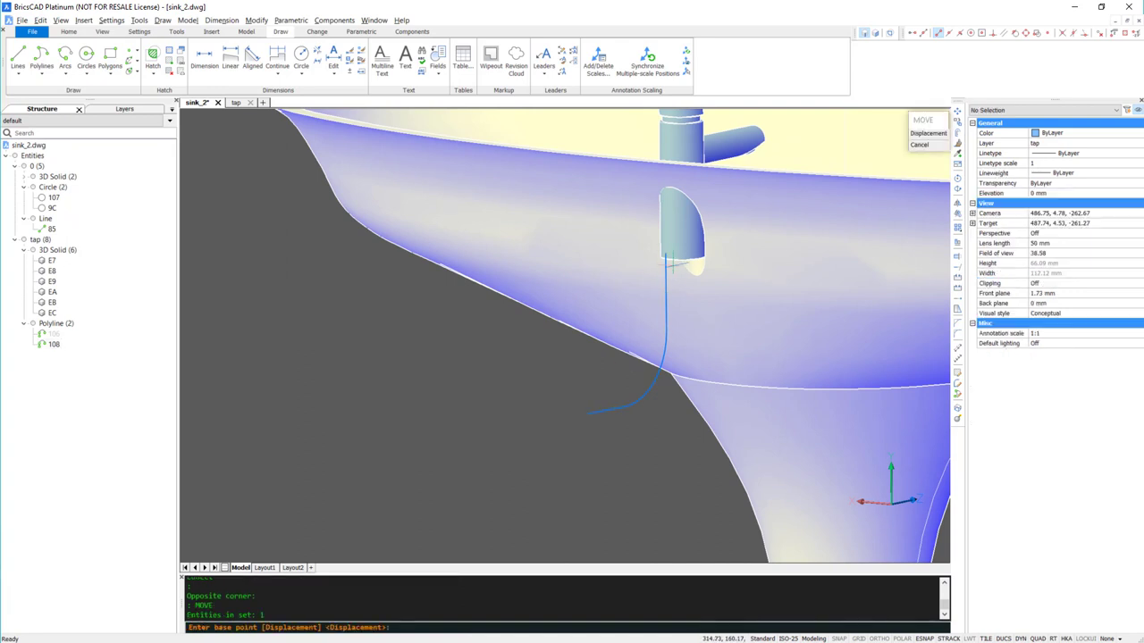
{"action": "left_click", "coordinate": [667, 257]}
{"action": "right_click", "coordinate": [673, 255], "text": "shift"}
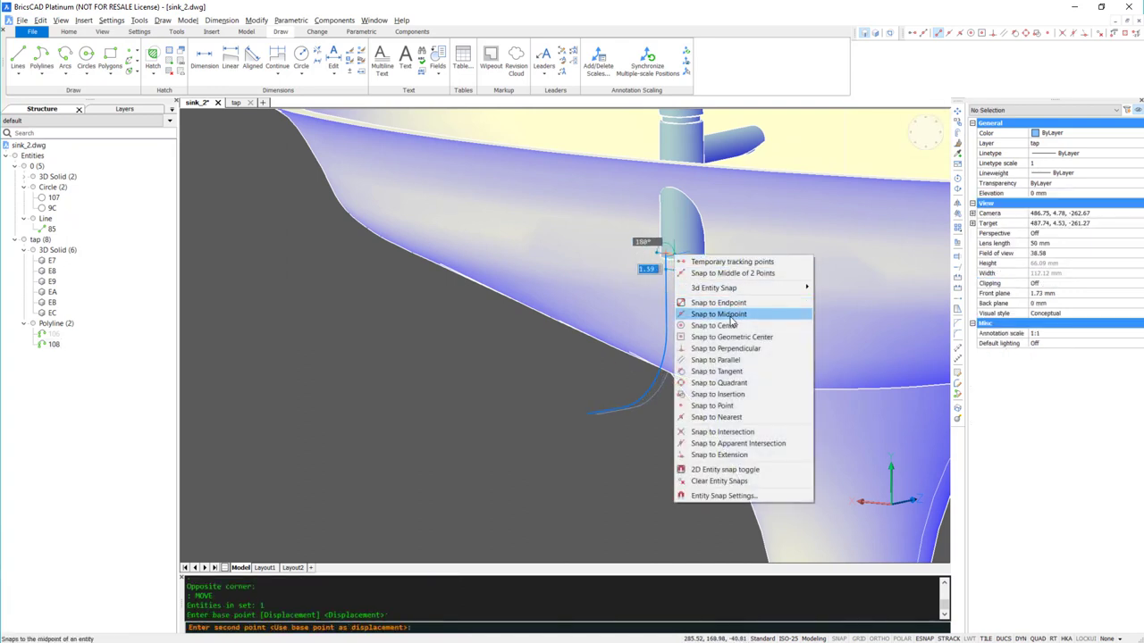
{"action": "left_click", "coordinate": [725, 325]}
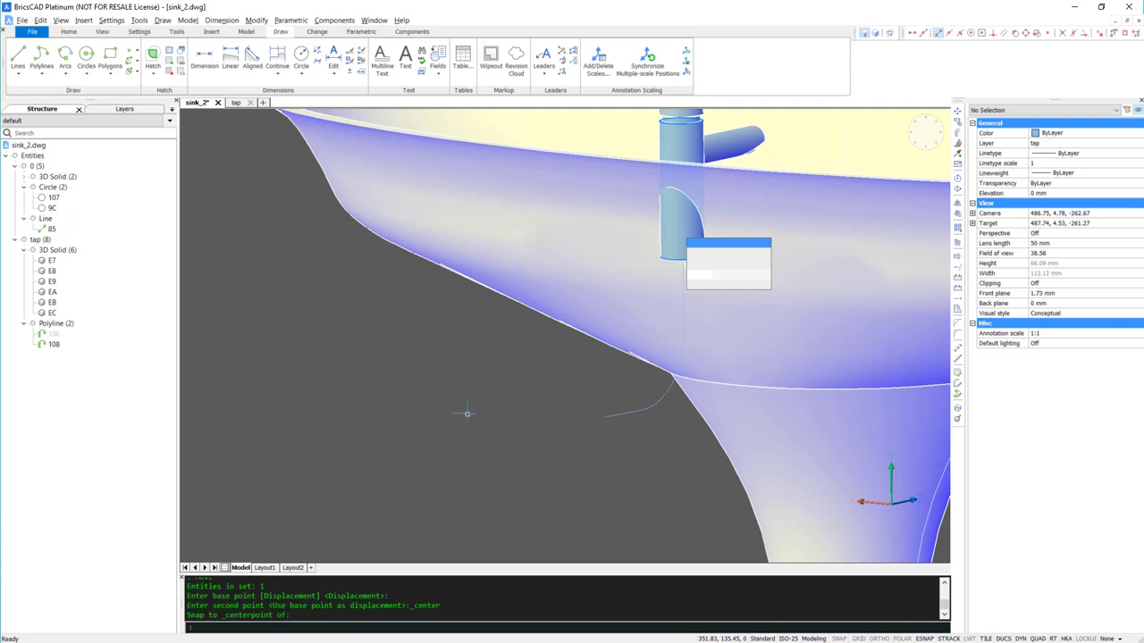
- Sweep the circular edge of the tap's base along the filleted polyline to form the supply pipe
{"action": "key", "text": "Escape"}
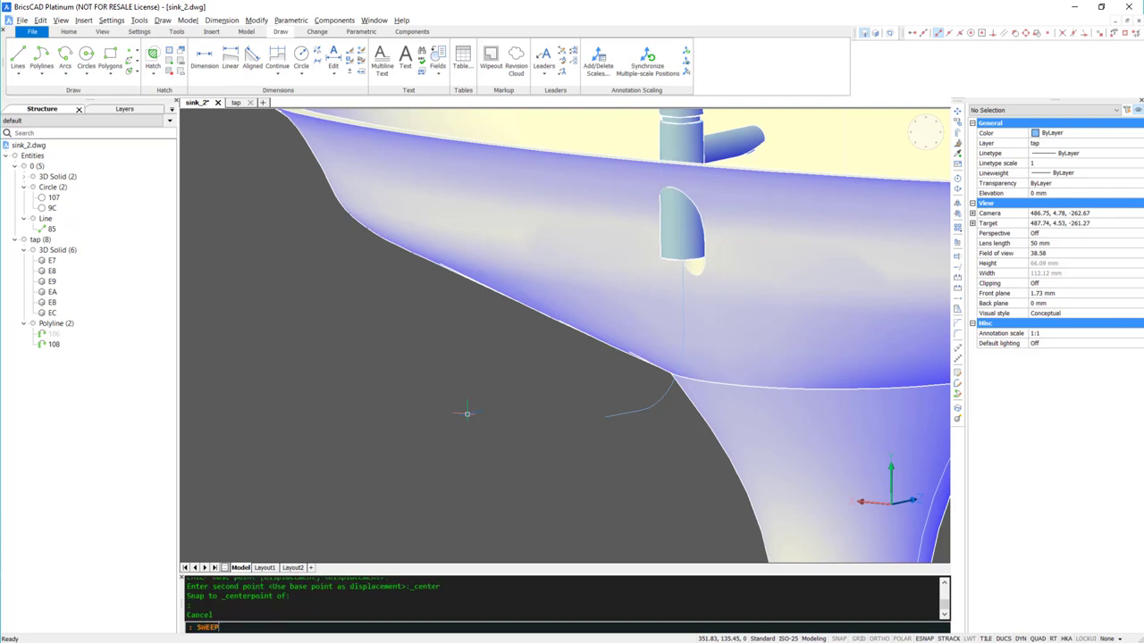
{"action": "type", "text": "SWEEP"}
{"action": "key", "text": "Return"}
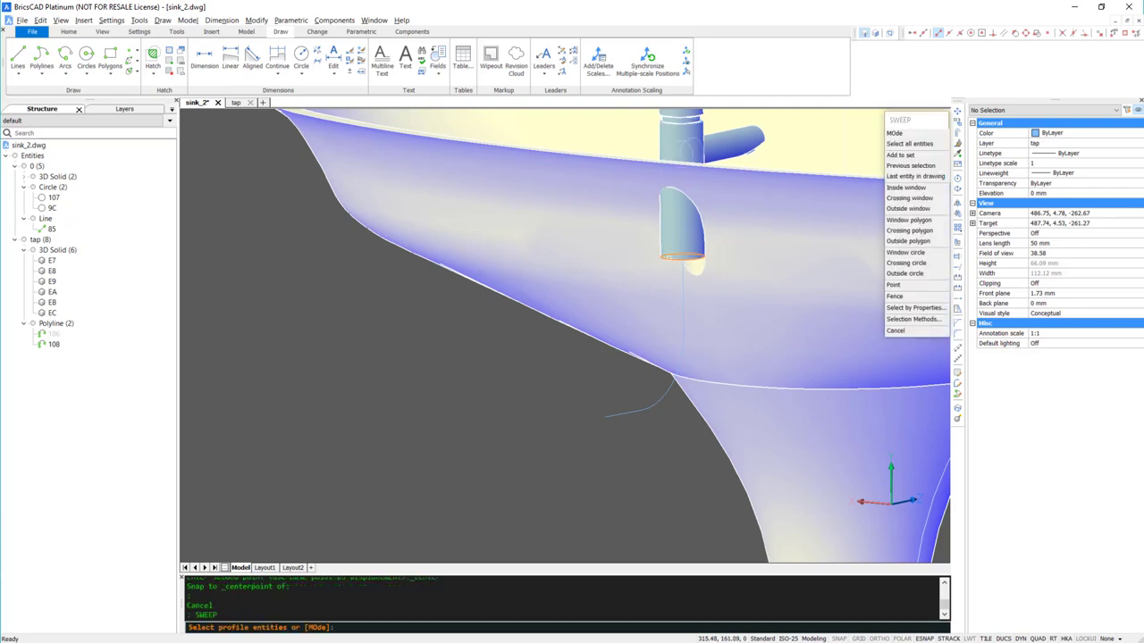
{"action": "left_click", "coordinate": [669, 256]}
{"action": "key", "text": "Return"}
{"action": "left_click", "coordinate": [681, 304]}
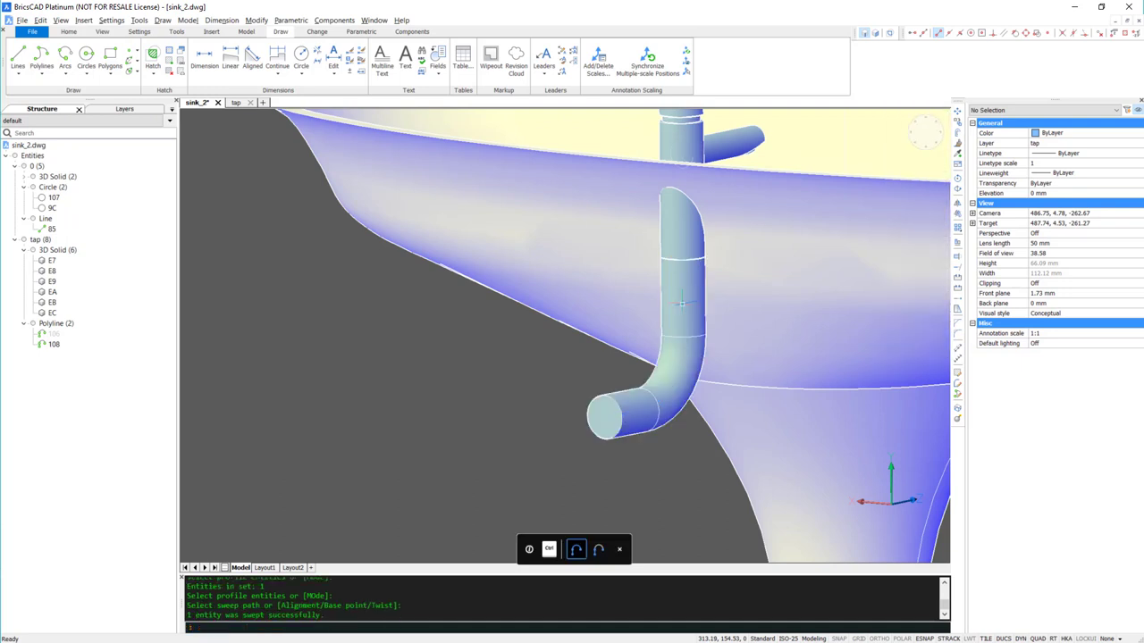
{"action": "key", "text": "Escape"}
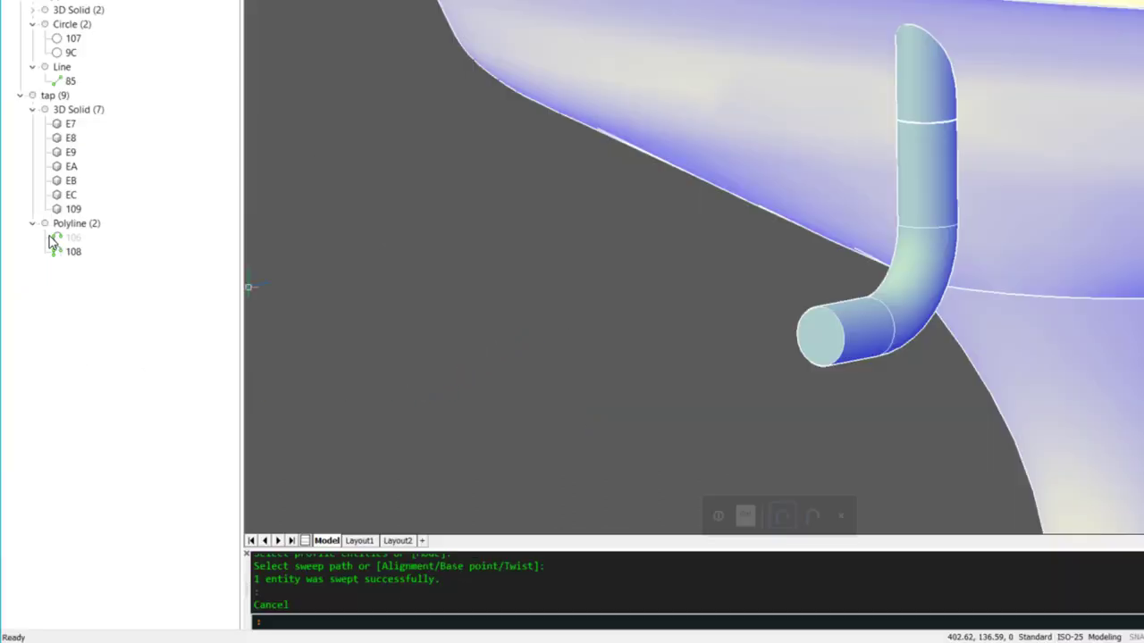
- Show the hidden polyline 106 on the tap layer
{"action": "right_click", "coordinate": [57, 346]}
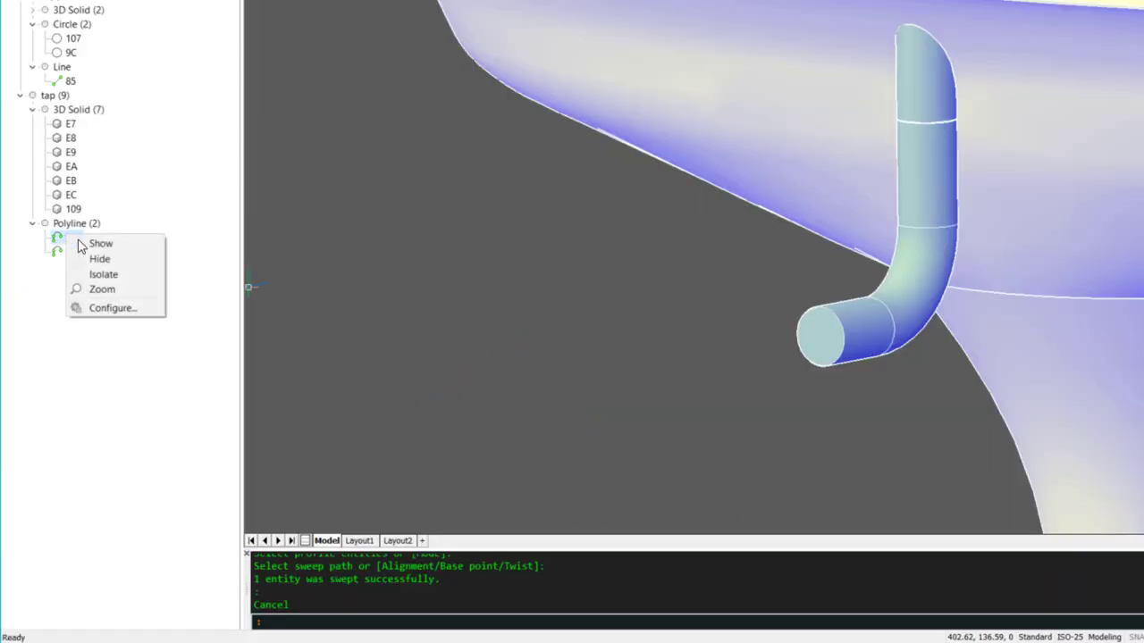
{"action": "left_click", "coordinate": [128, 248]}
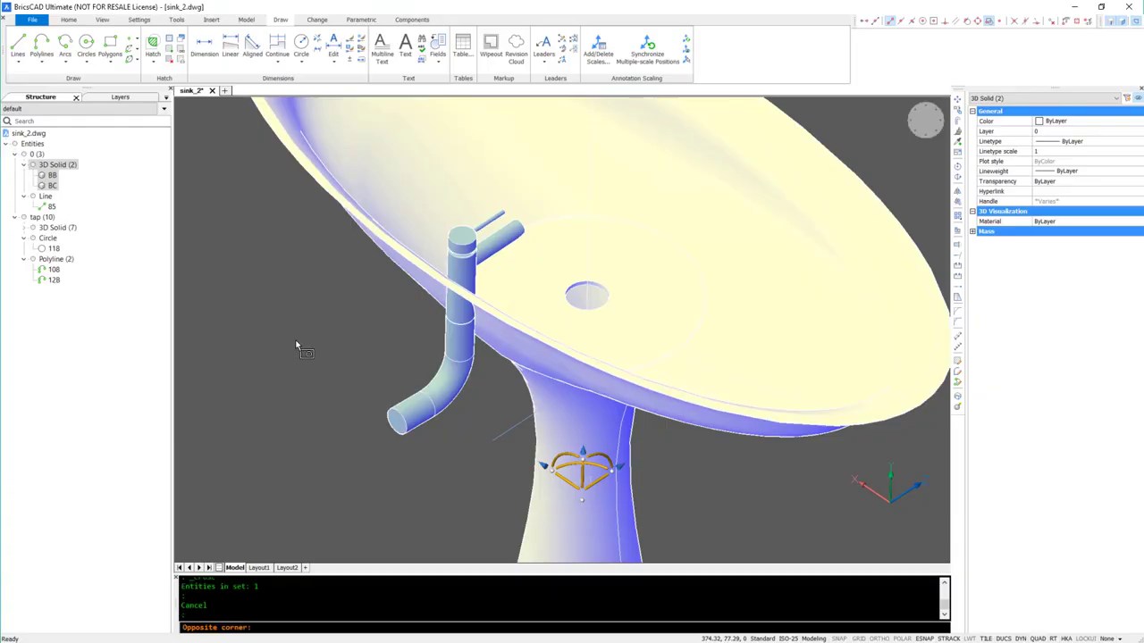
{"action": "key", "text": "Escape"}
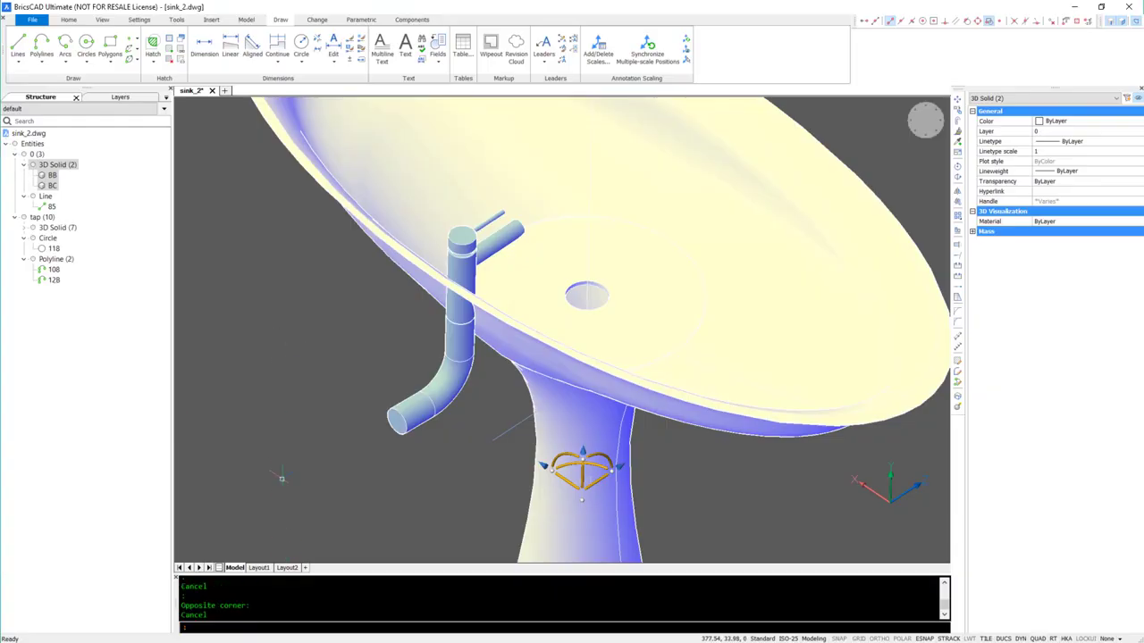
- Sweep the circle at the bowl's drain hole along the curved polyline beneath it to form the drain pipe
{"action": "key", "text": "Escape"}
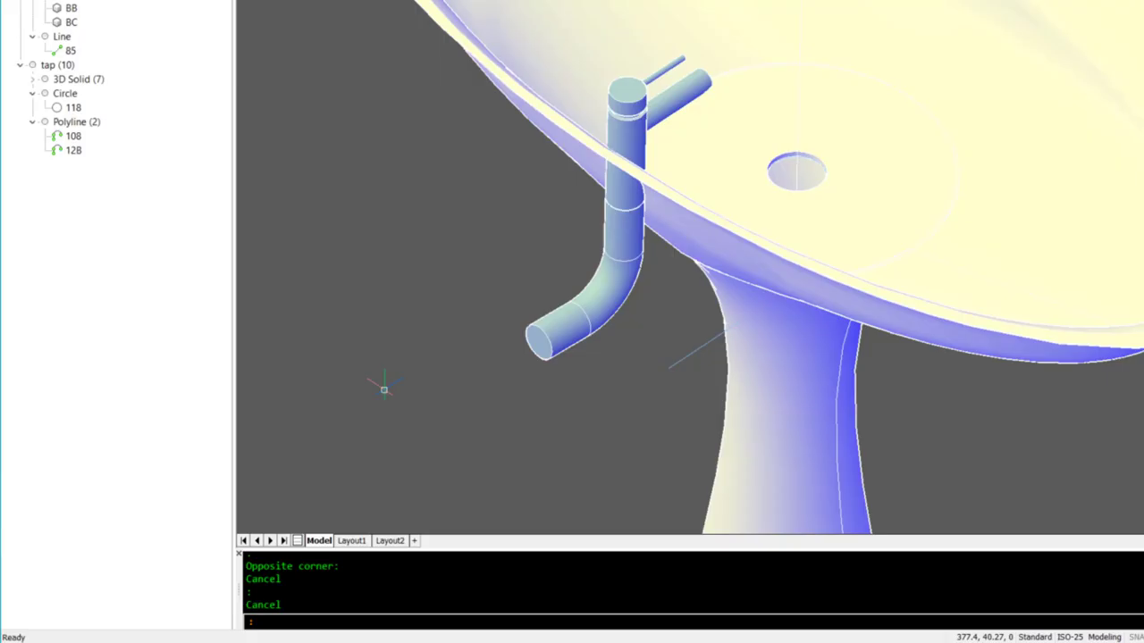
{"action": "key", "text": "Return"}
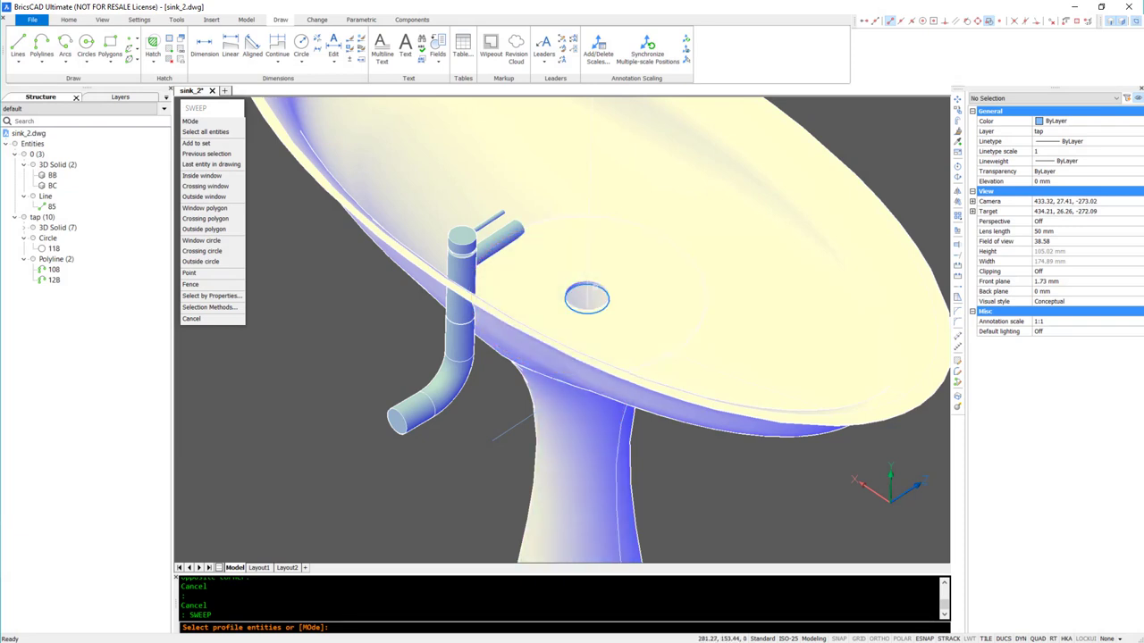
{"action": "left_click", "coordinate": [587, 312]}
{"action": "key", "text": "Return"}
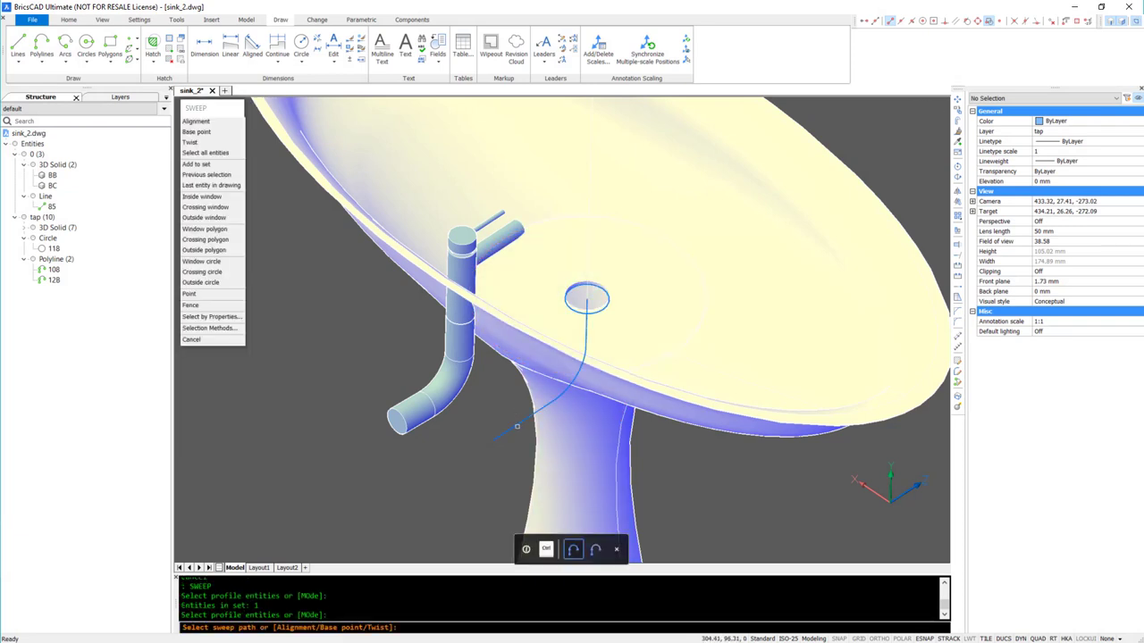
{"action": "left_click", "coordinate": [517, 429]}
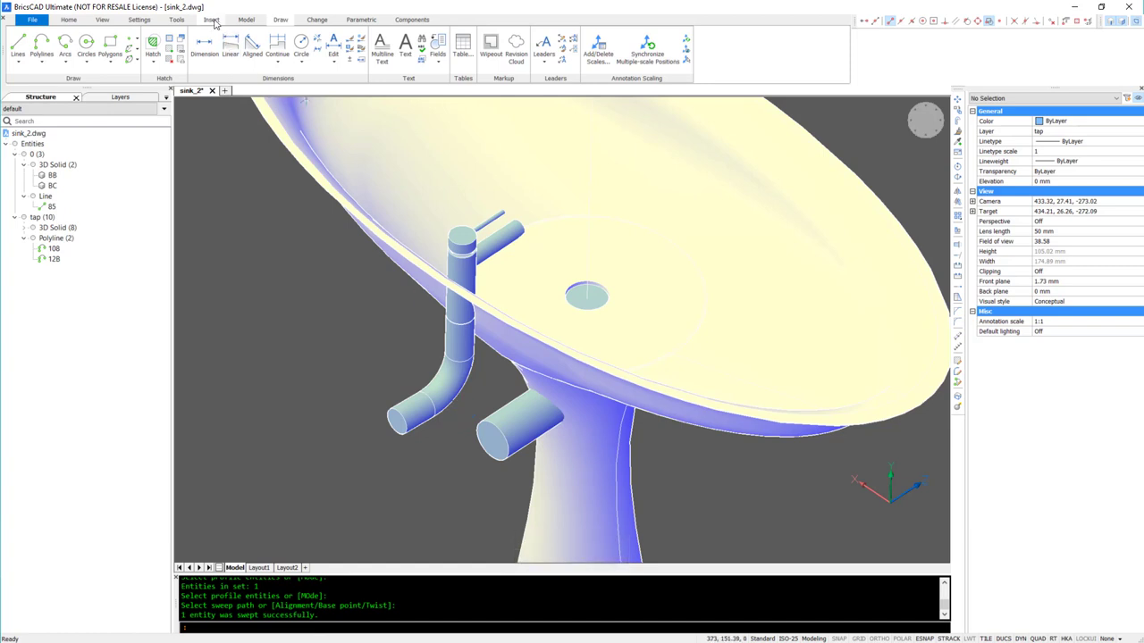
- Subtract the swept drain pipe from the pedestal solid
{"action": "left_click", "coordinate": [245, 21]}
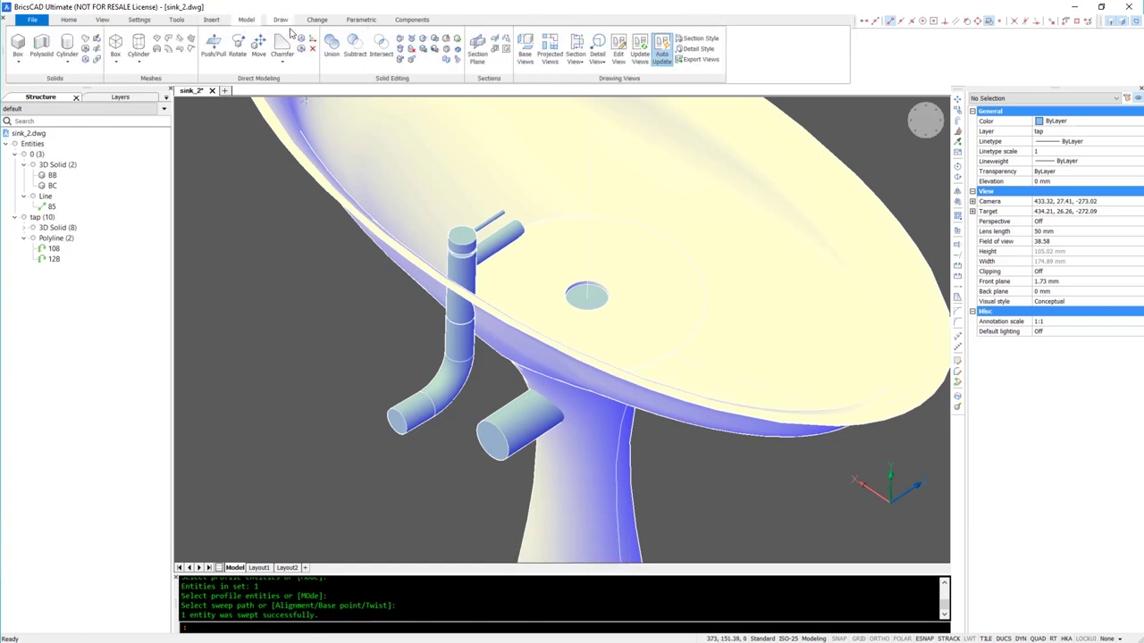
{"action": "left_click", "coordinate": [354, 48]}
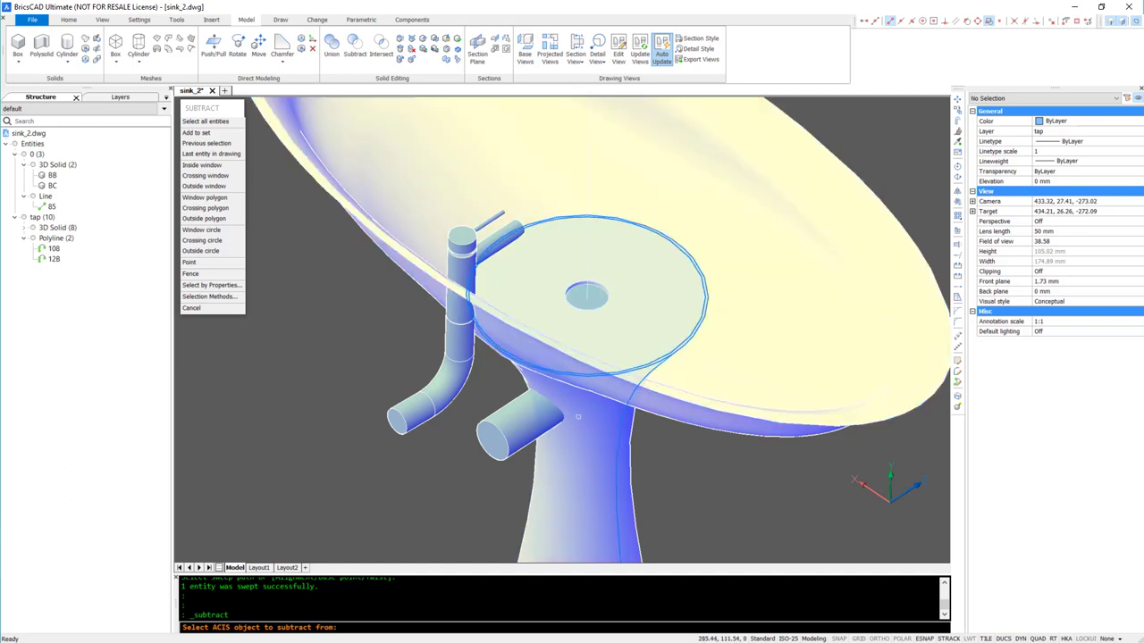
{"action": "left_click", "coordinate": [578, 416]}
{"action": "key", "text": "Return"}
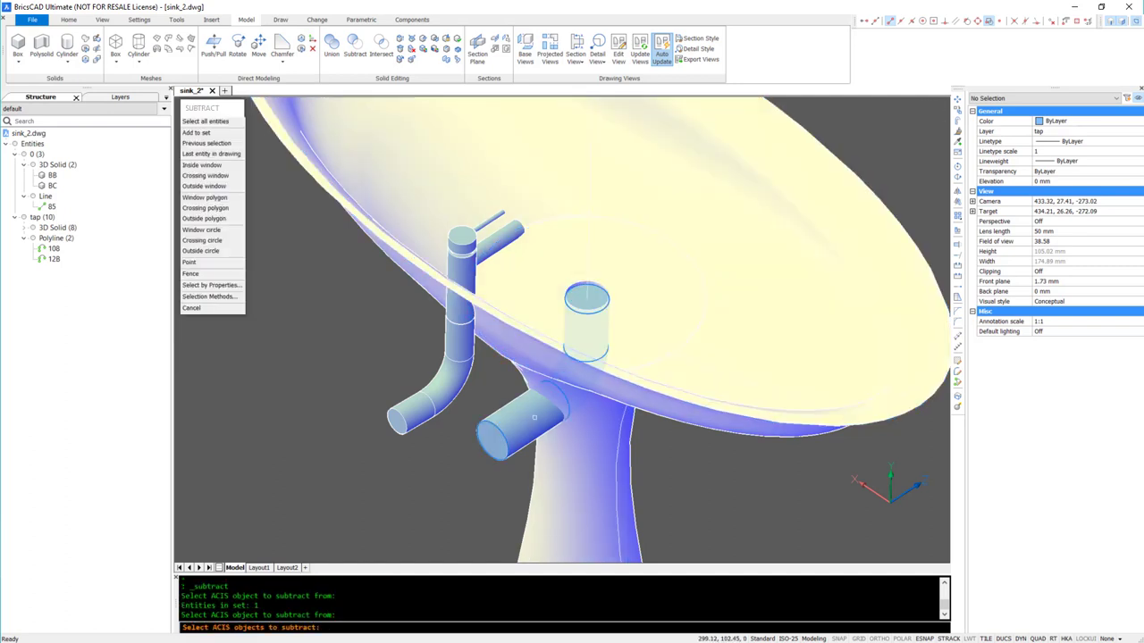
{"action": "left_click", "coordinate": [533, 416]}
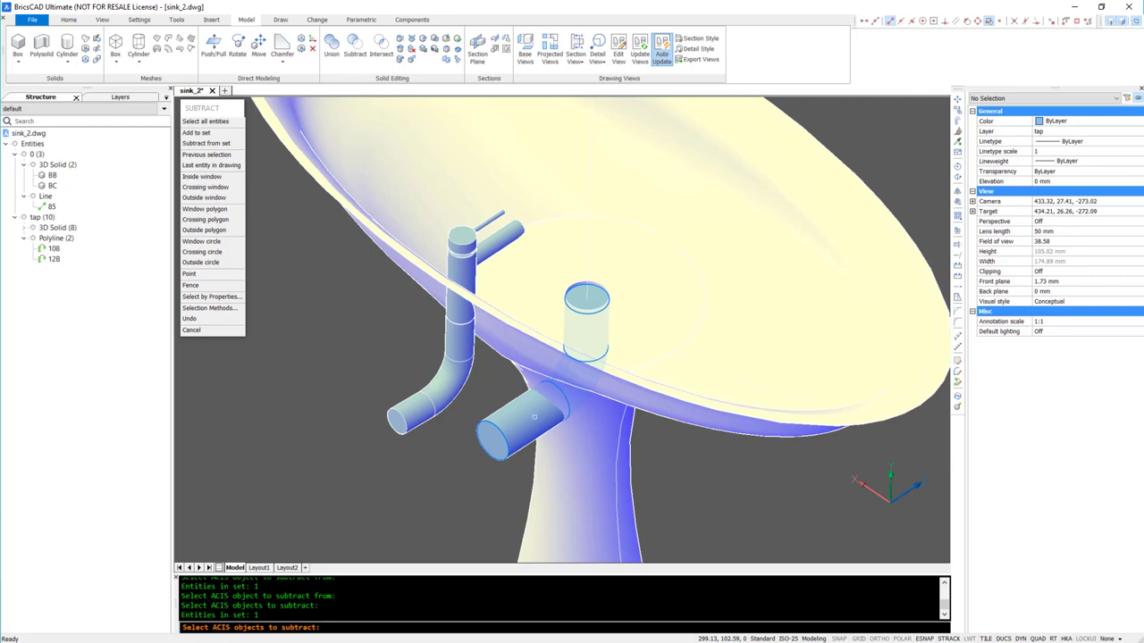
{"action": "key", "text": "Return"}
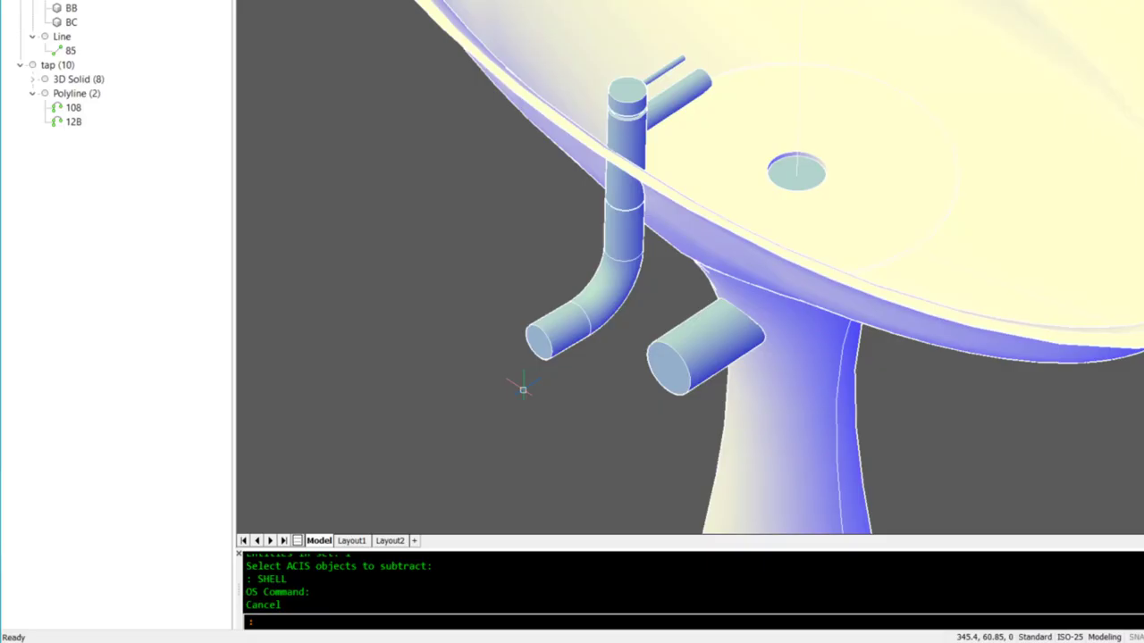
- Shell the drain pipe with an offset distance of 0.1, removing both of its circular end faces
{"action": "key", "text": "Return"}
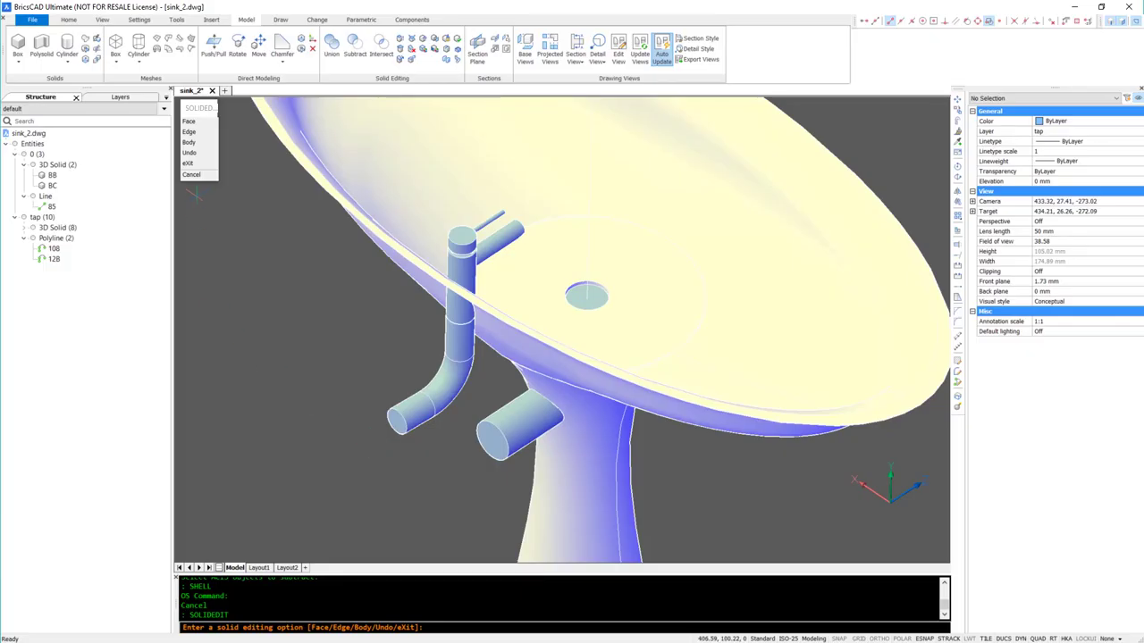
{"action": "left_click", "coordinate": [197, 143]}
{"action": "left_click", "coordinate": [198, 143]}
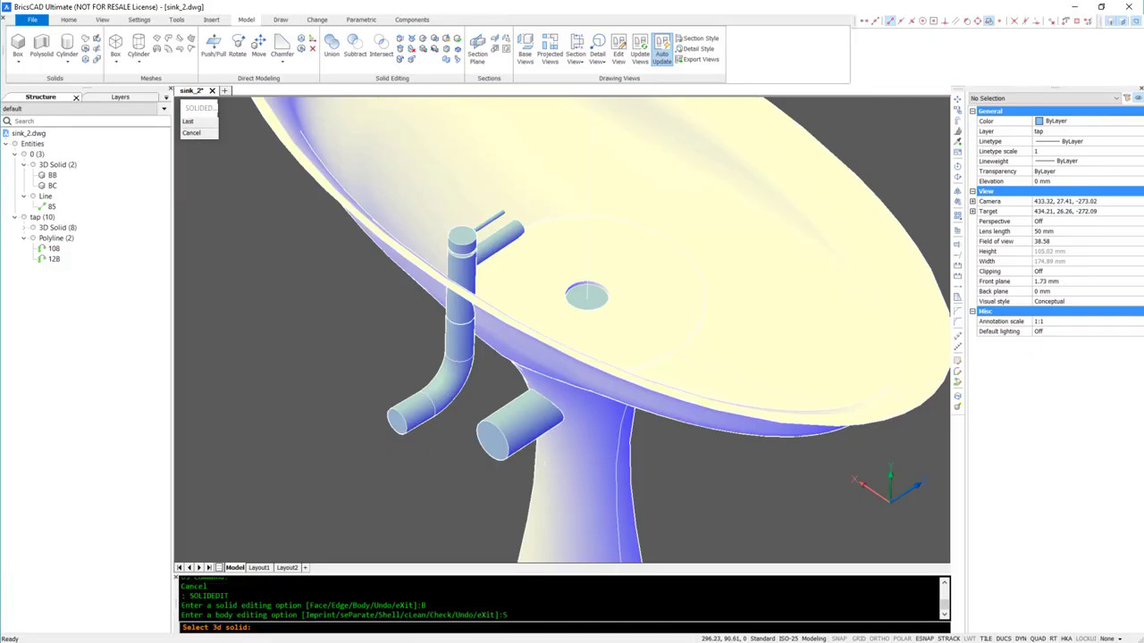
{"action": "left_click", "coordinate": [518, 430]}
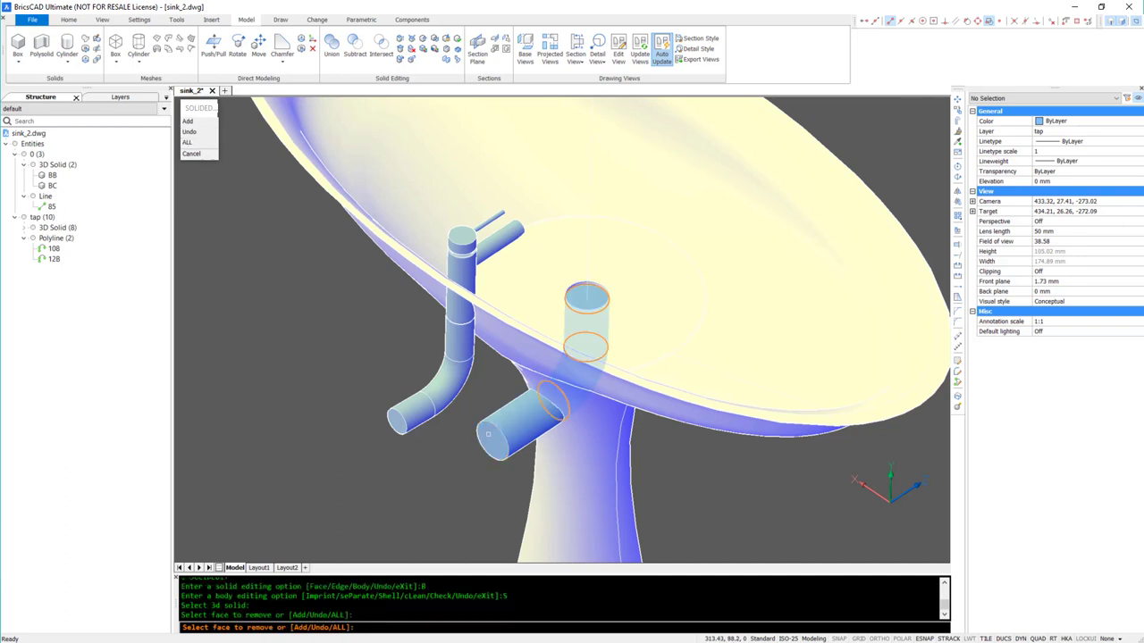
{"action": "left_click", "coordinate": [582, 294]}
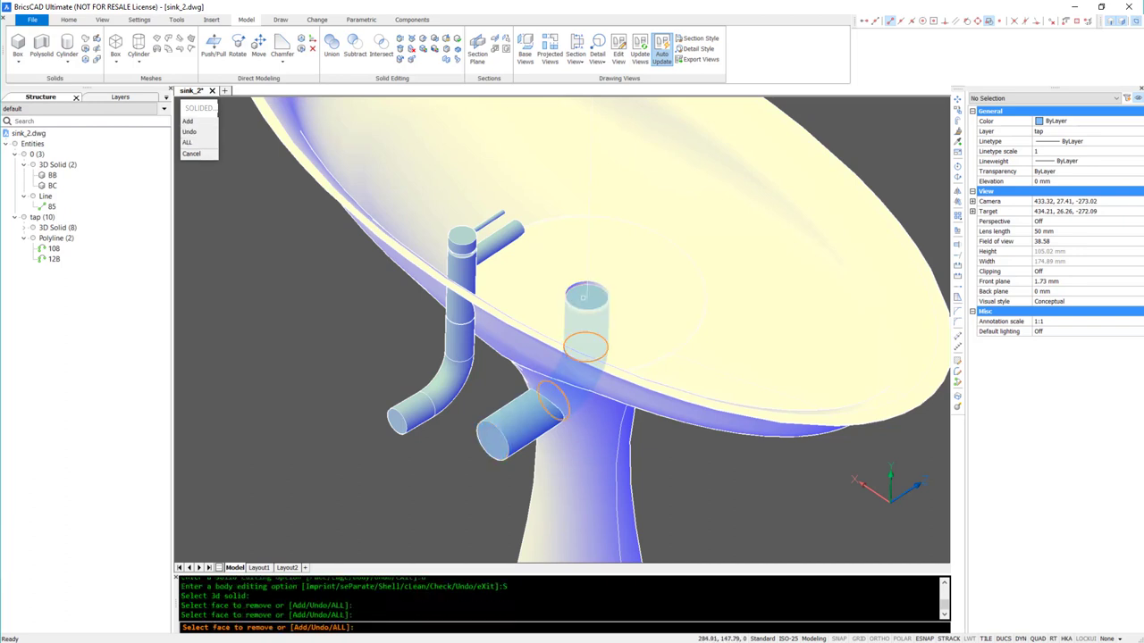
{"action": "key", "text": "Return"}
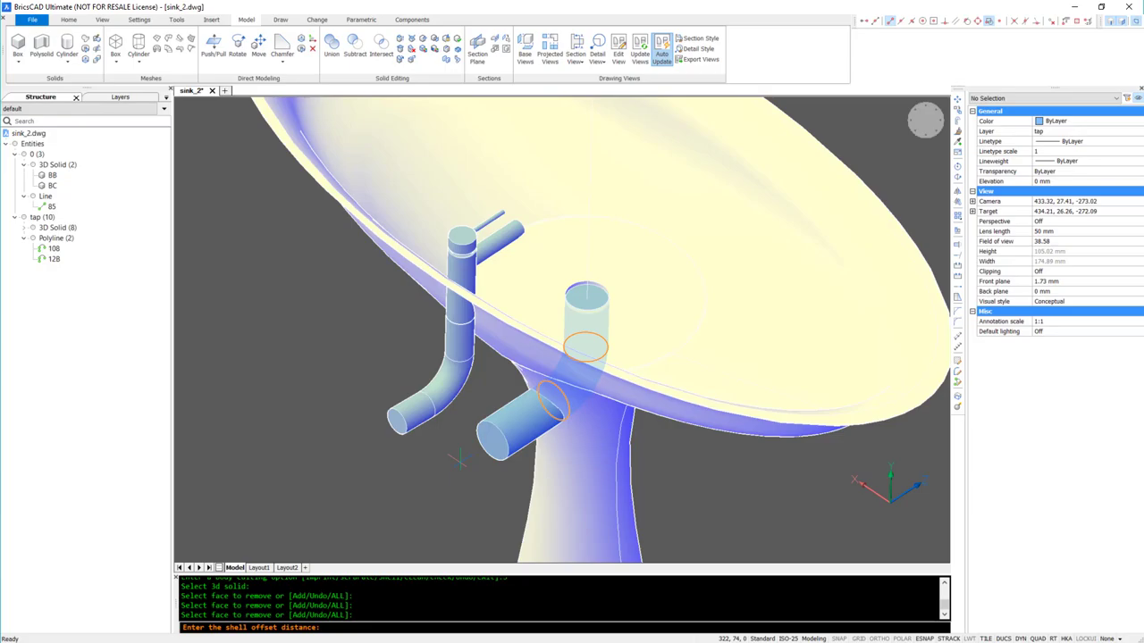
{"action": "type", "text": "0.1"}
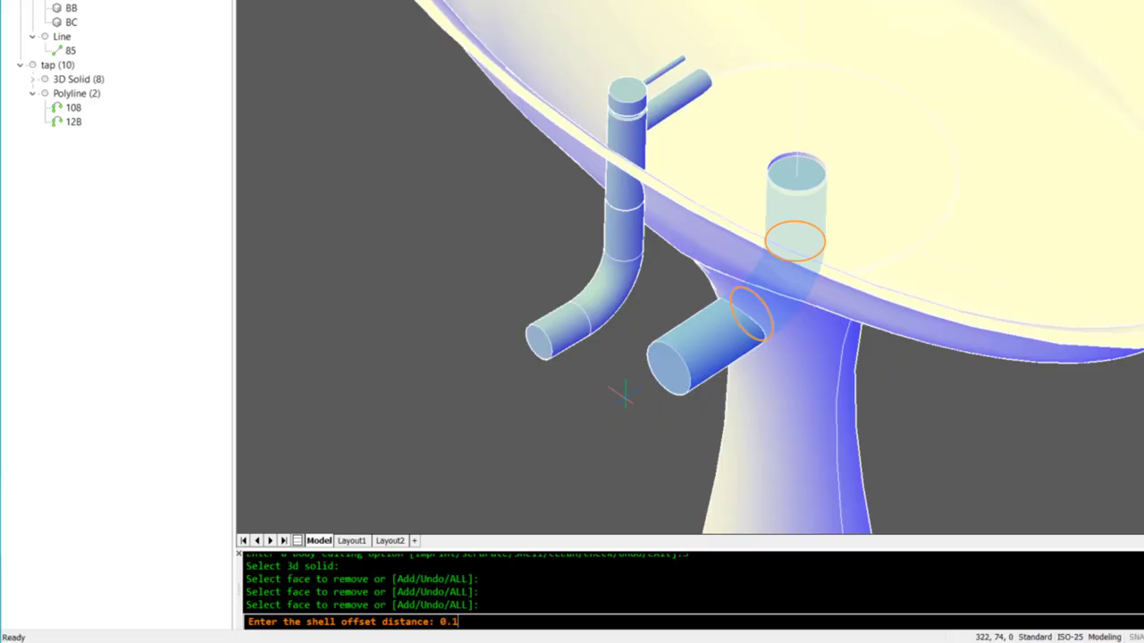
{"action": "key", "text": "Return"}
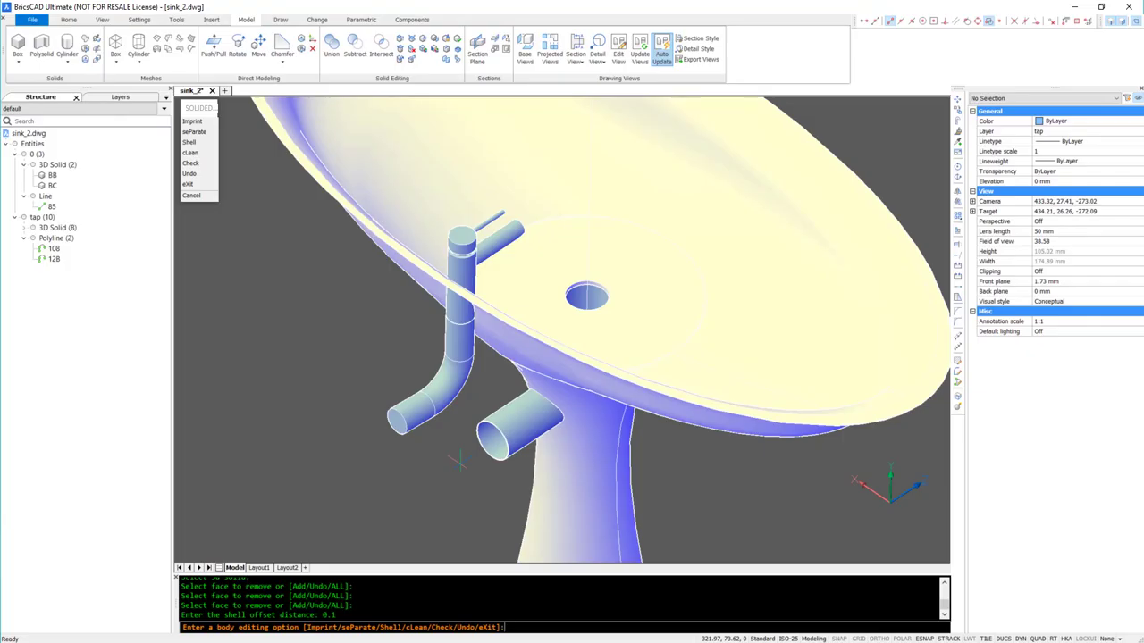
{"action": "key", "text": "Return"}
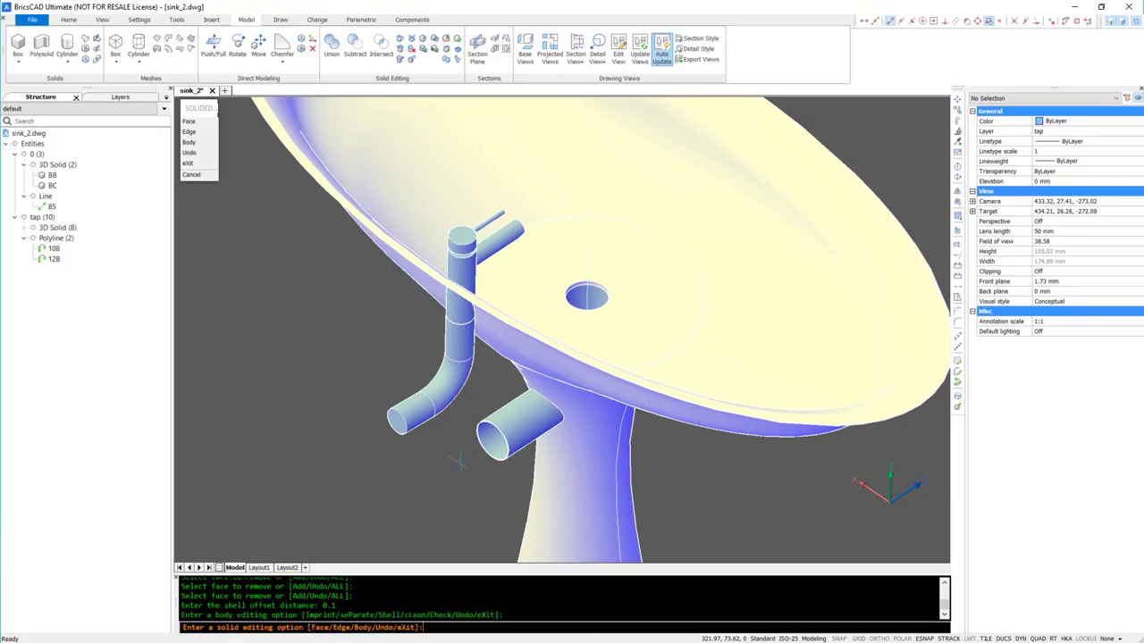
{"action": "key", "text": "Return"}
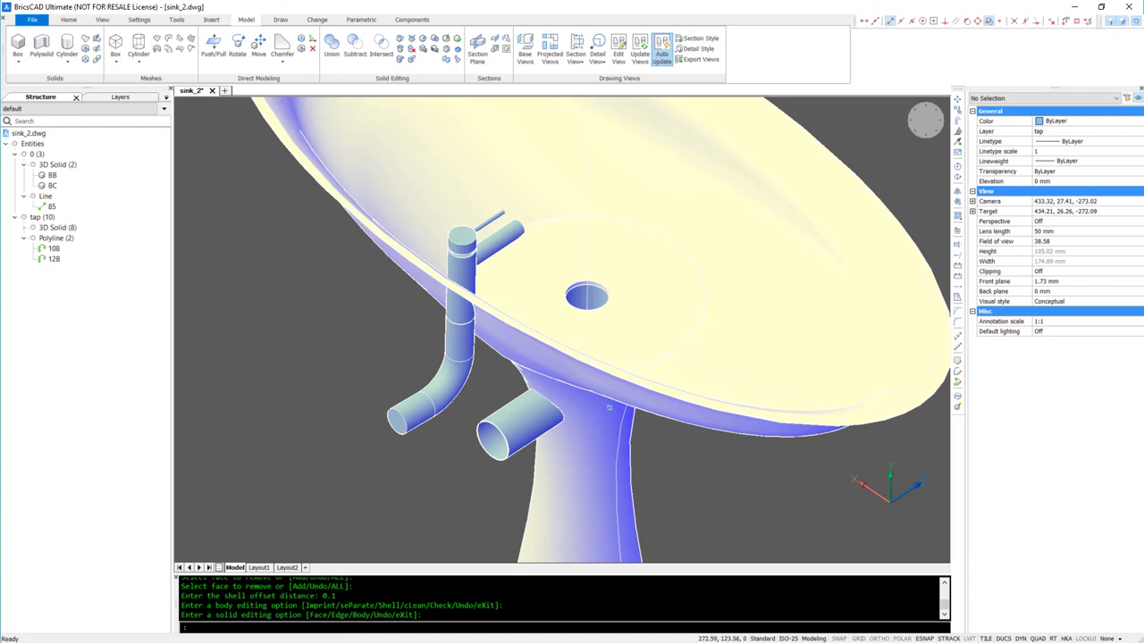
- Set the visual style to X-Ray and bring the whole sink into view
{"action": "left_click", "coordinate": [1071, 302]}
{"action": "left_click", "coordinate": [1071, 301]}
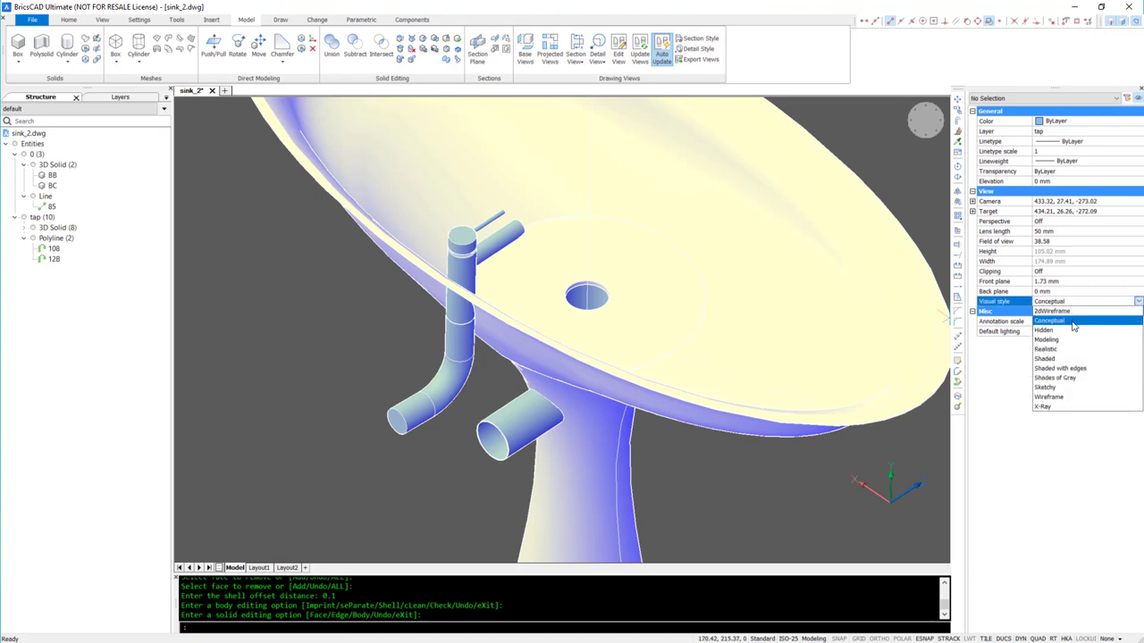
{"action": "left_click", "coordinate": [1064, 407]}
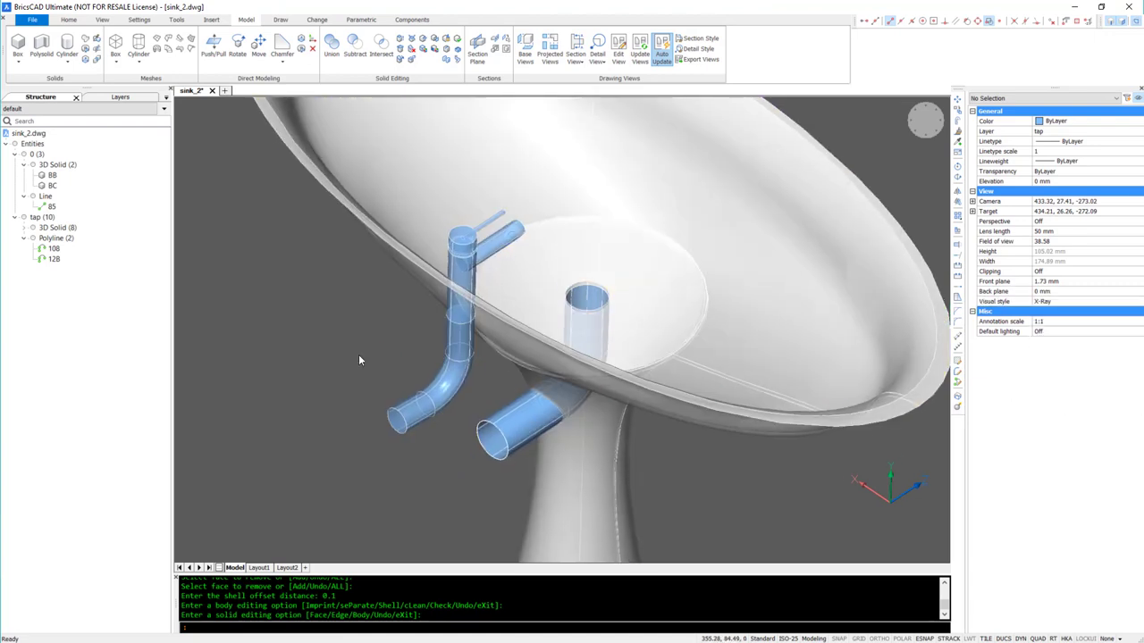
{"action": "scroll", "coordinate": [359, 355], "scroll_direction": "down", "scroll_amount": 7}
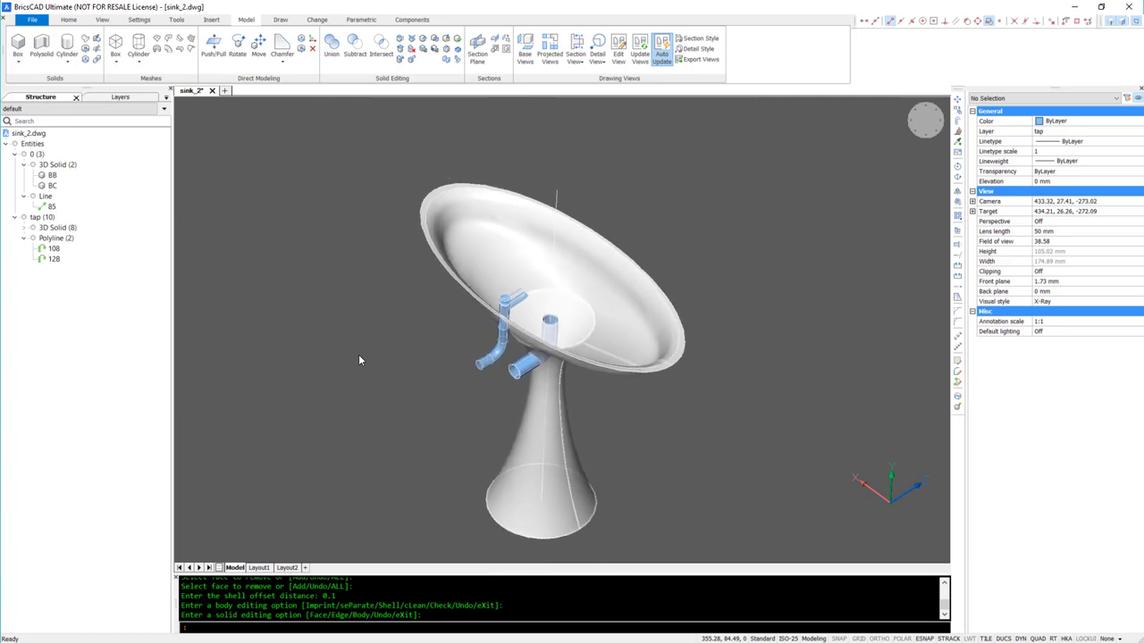